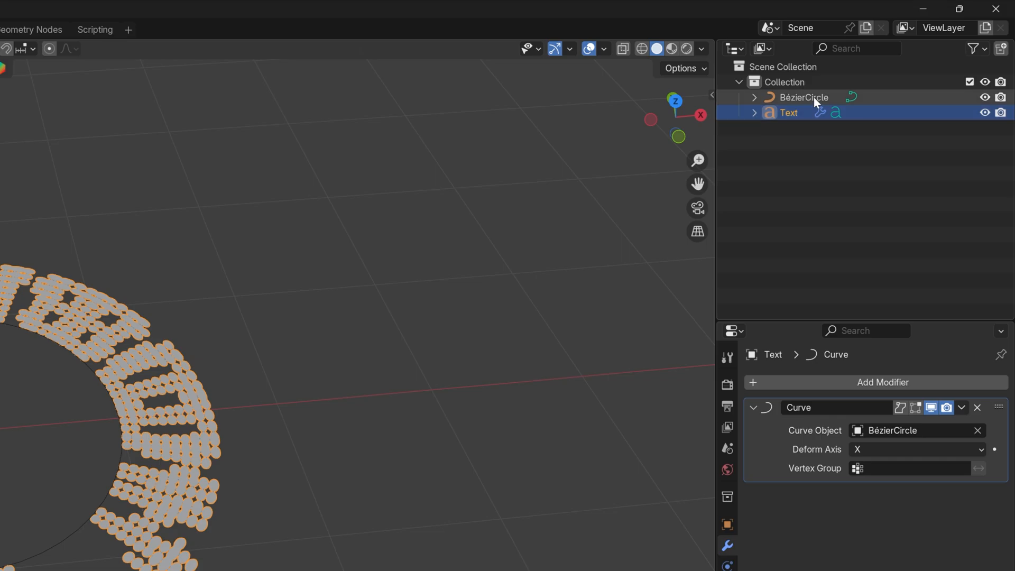
Scale the Bézier circle up to about 1.93 times so the curved text spreads around it.
click(814, 97)
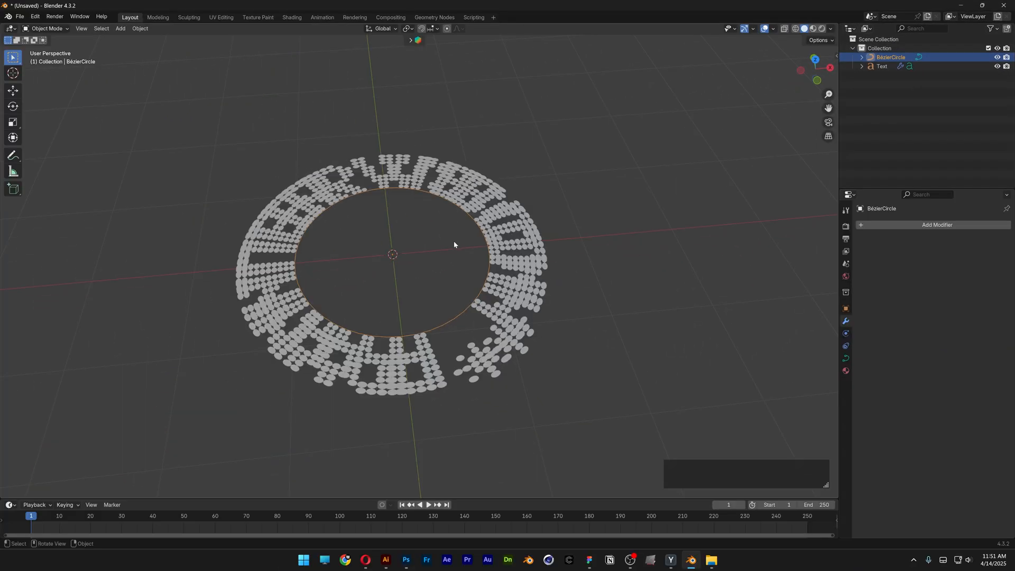
key(s)
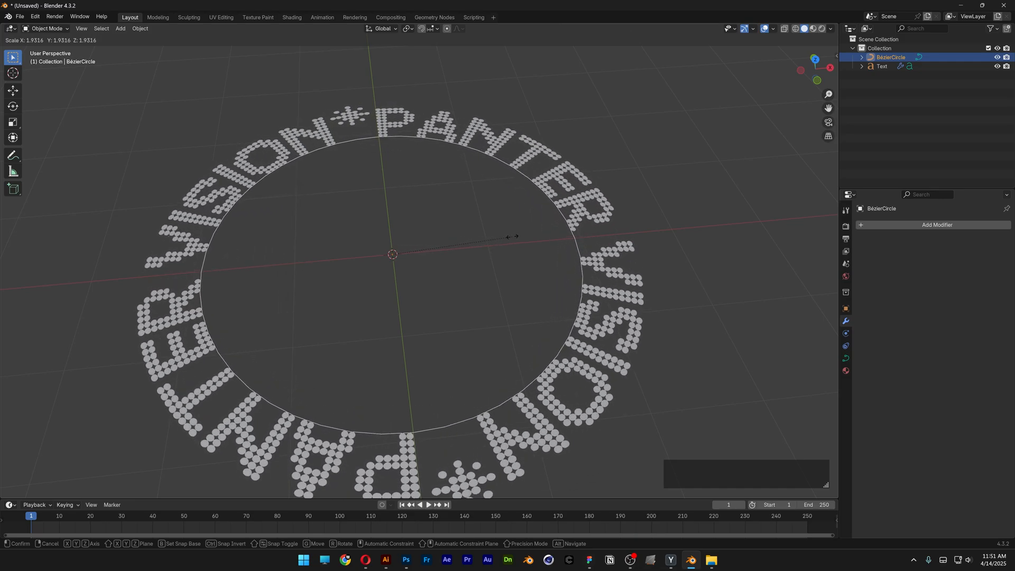
click(512, 236)
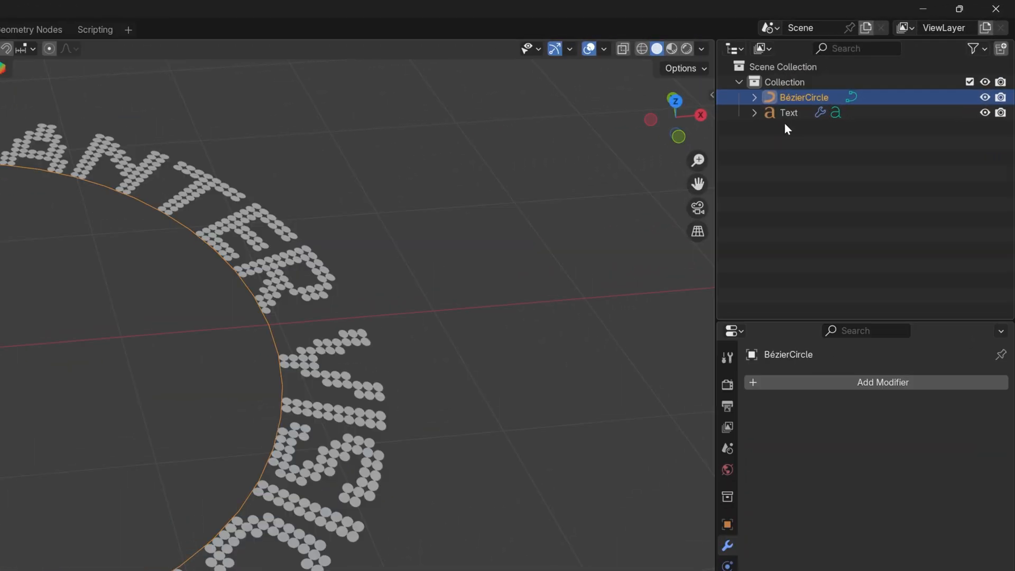
Stand the text upright around the circle by setting the Text object's X rotation to 90°.
click(881, 68)
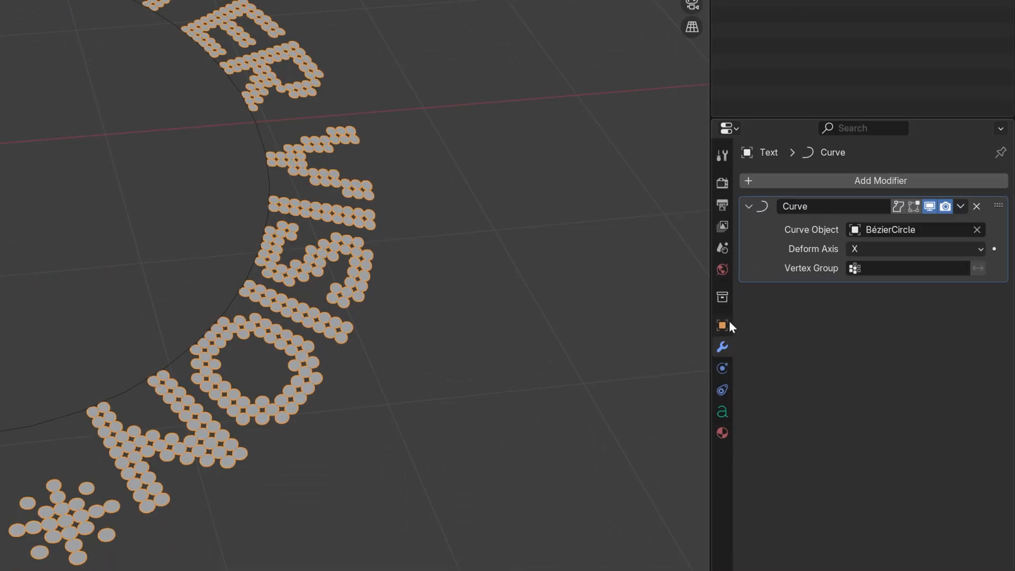
click(729, 524)
mouse_move(908, 279)
mouse_down()
mouse_move(970, 281)
mouse_move(922, 282)
mouse_up()
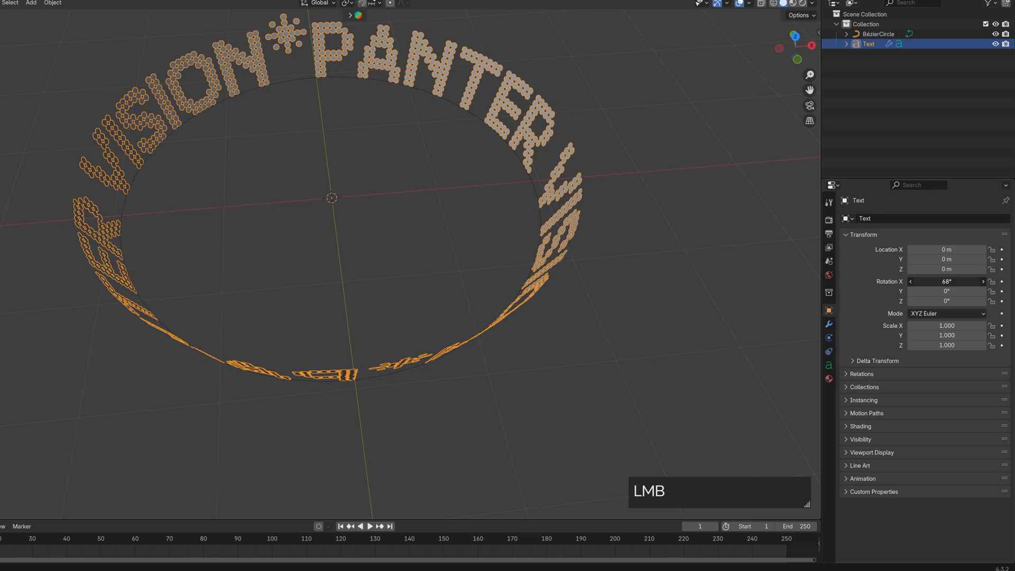
click(939, 281)
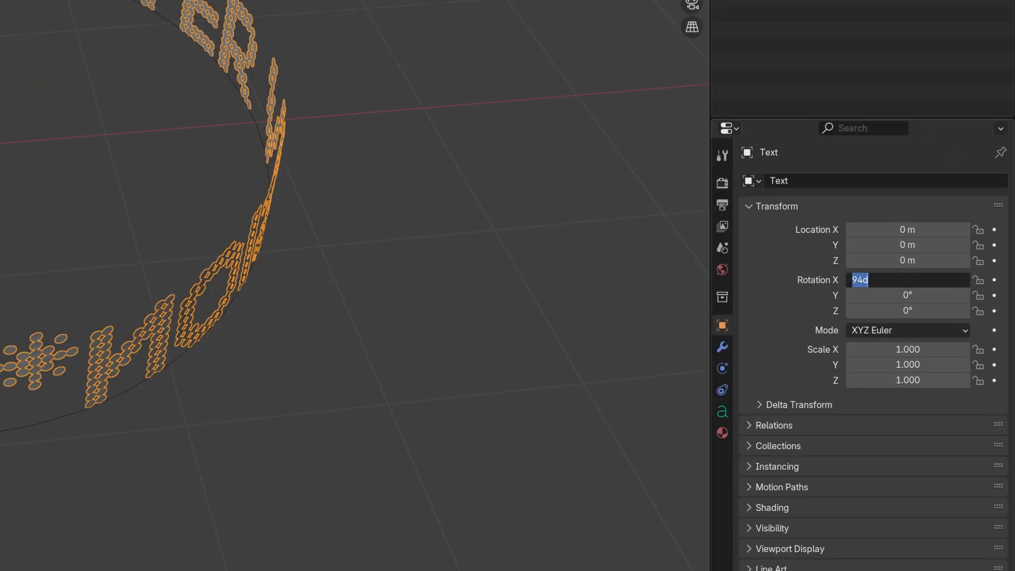
text(90)
key(Return)
Set the Text object's Z rotation to 180°.
middle_drag(413, 222, 371, 250)
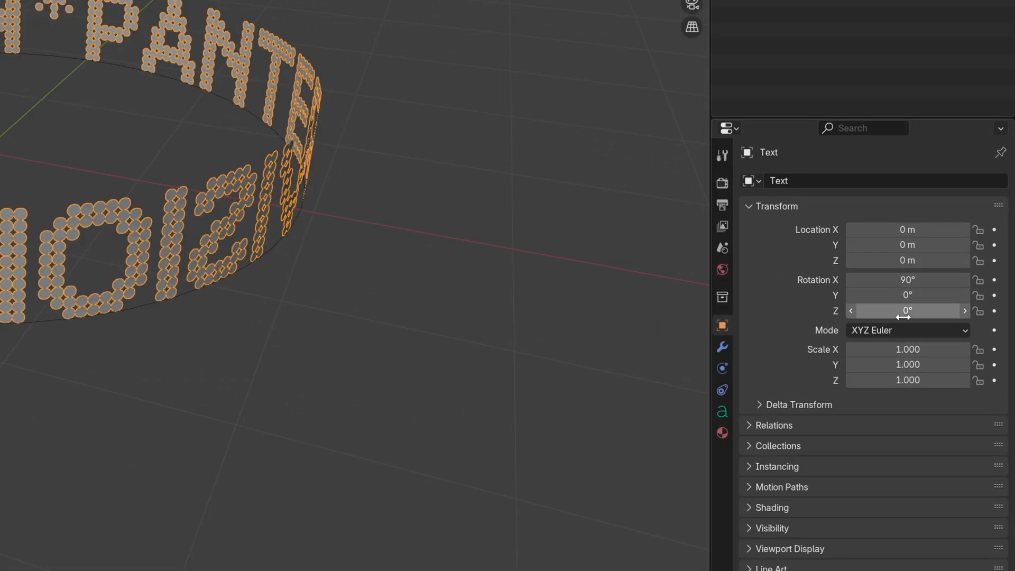
click(952, 300)
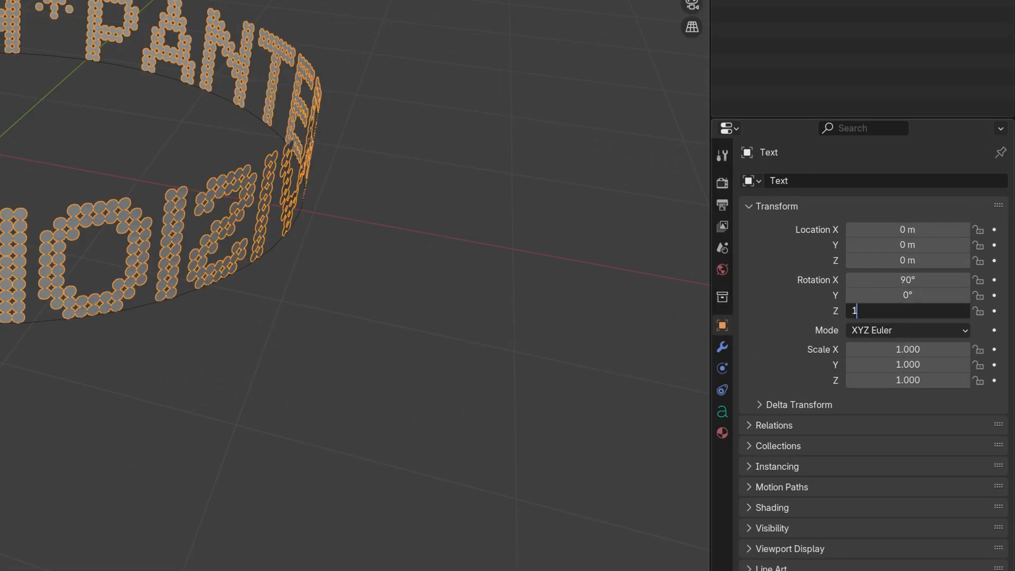
key(Return)
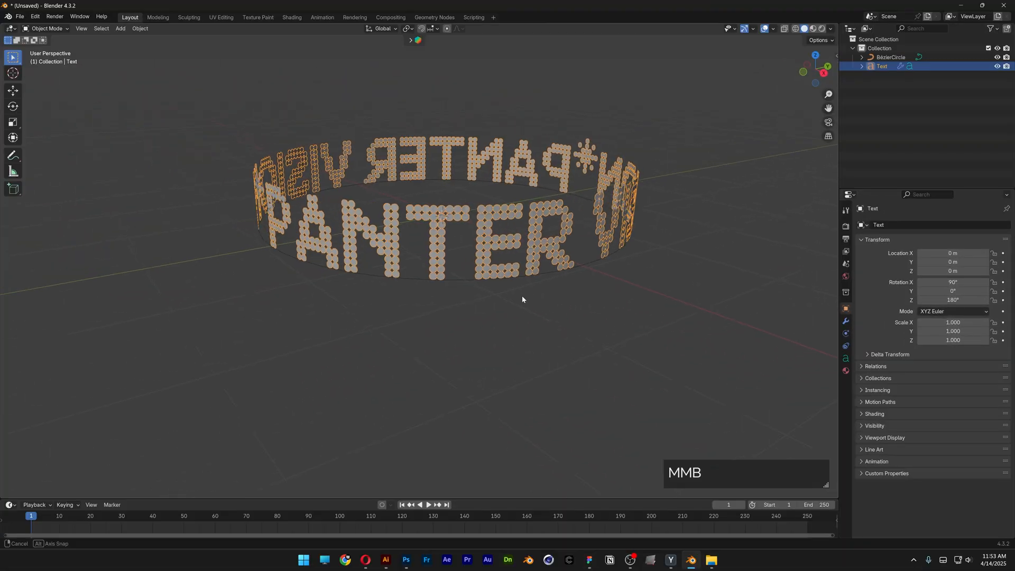
middle_drag(522, 296, 555, 302)
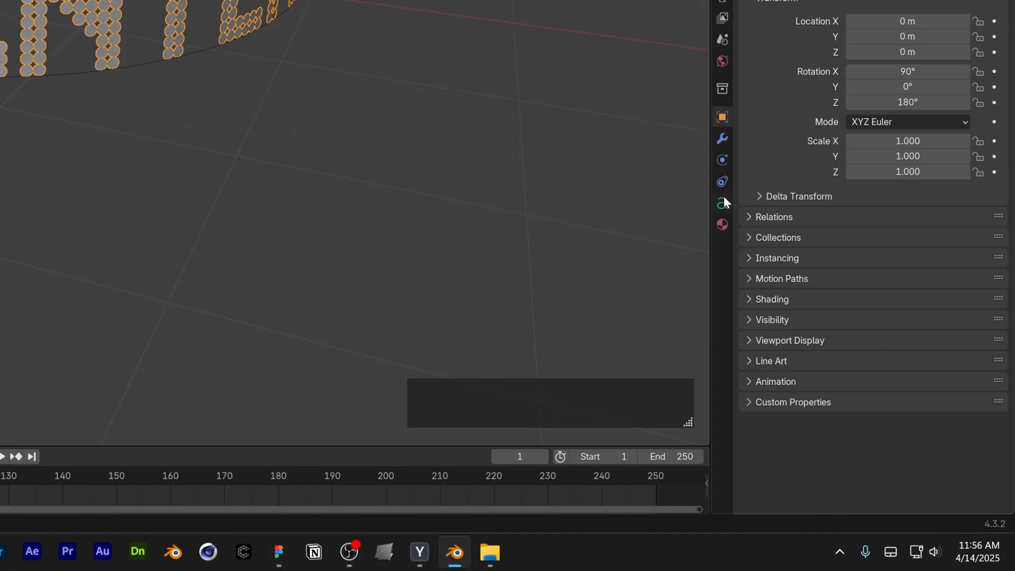
Give the text thickness by setting its geometry Extrude value to 0.005 m.
click(846, 358)
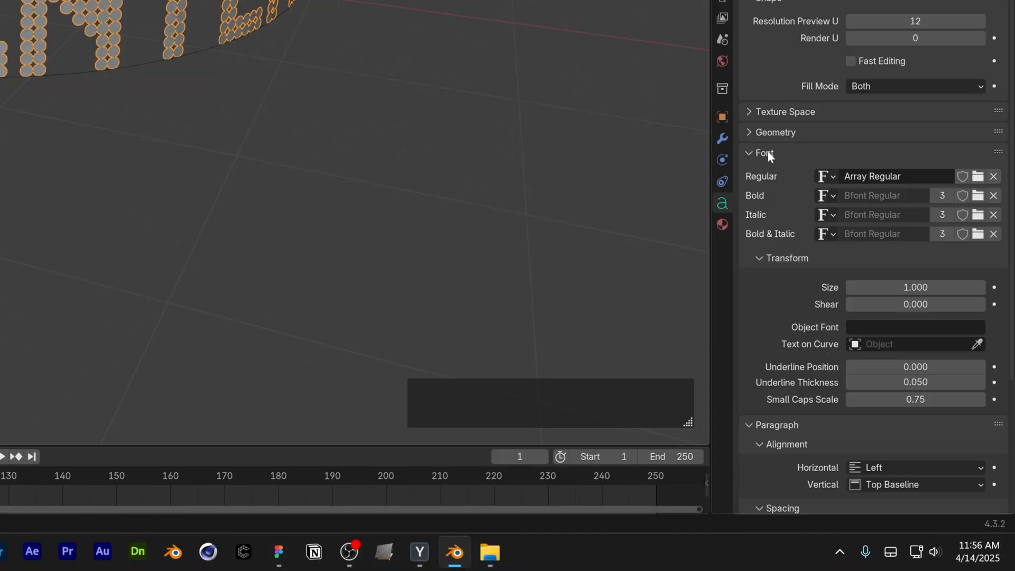
click(782, 136)
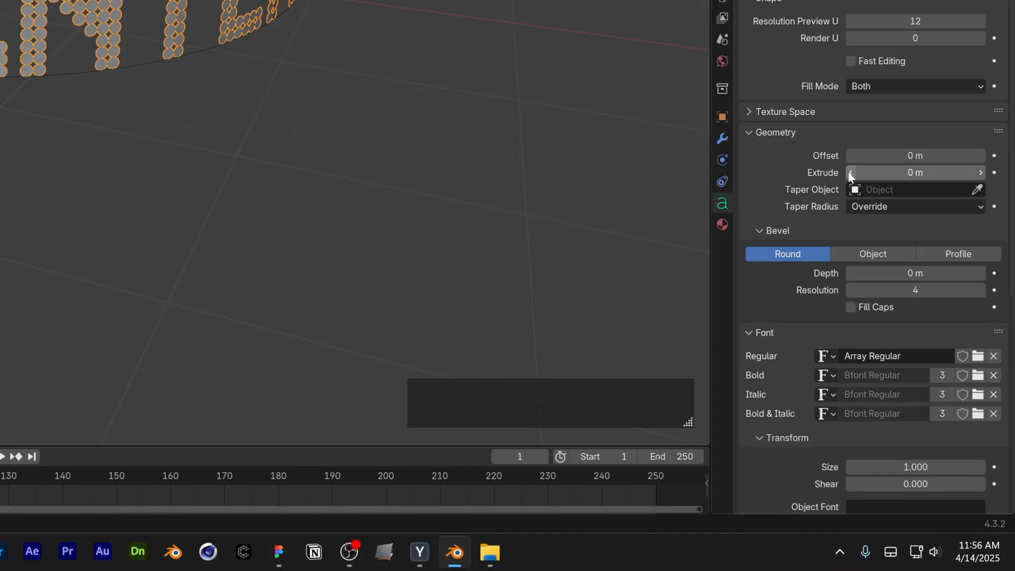
drag(898, 168, 931, 168)
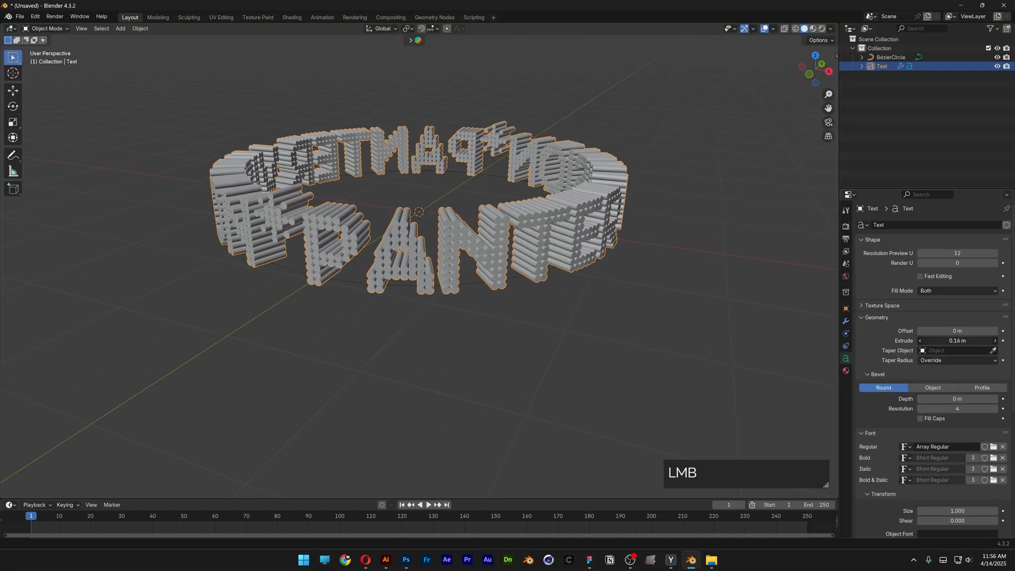
drag(957, 341, 961, 341)
double_click(953, 341)
text(0)
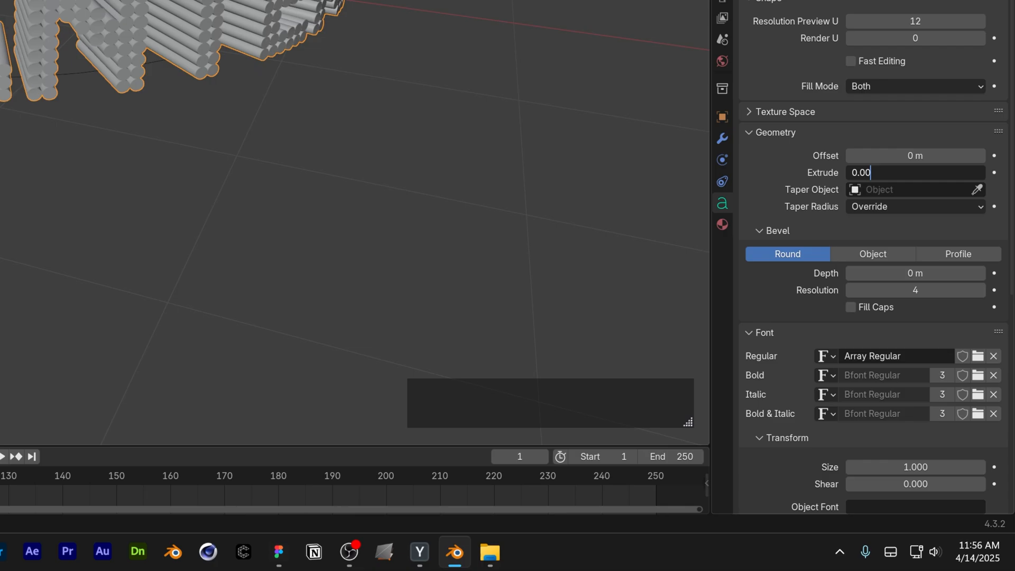
text(.00)
key(Return)
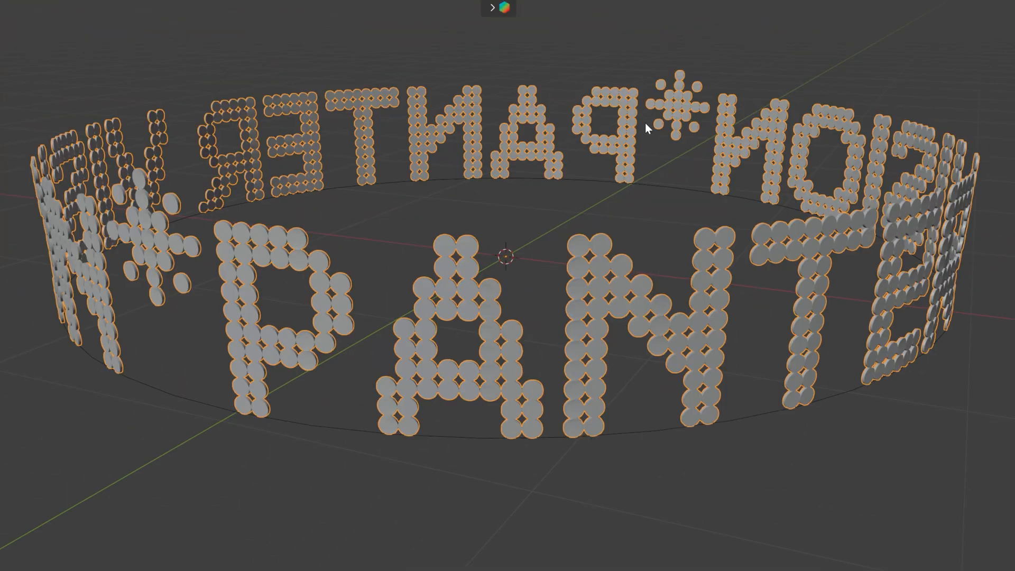
Parent the BézierCircle to the Text object in the scene hierarchy.
middle_drag(645, 122, 671, 293)
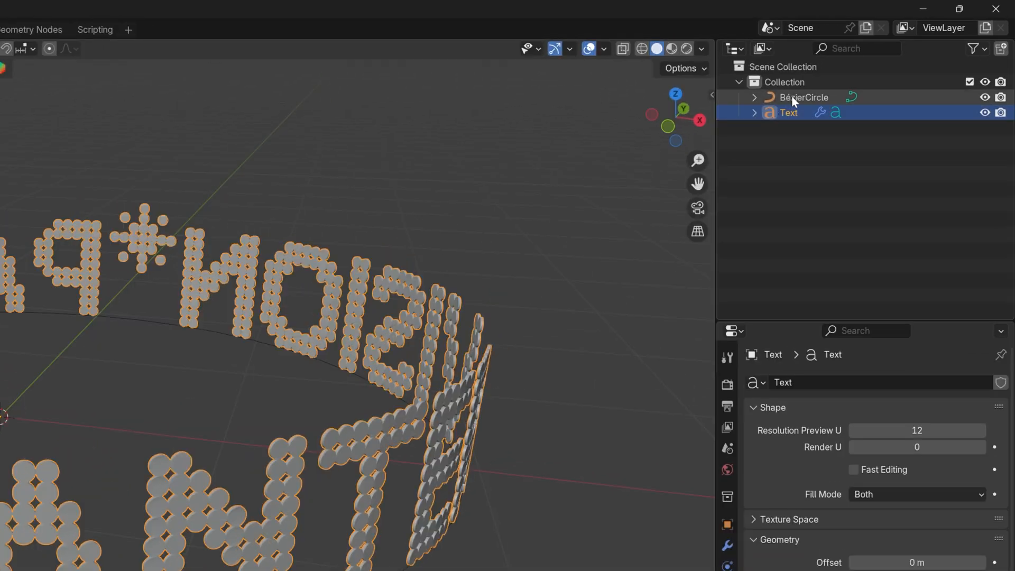
click(806, 97)
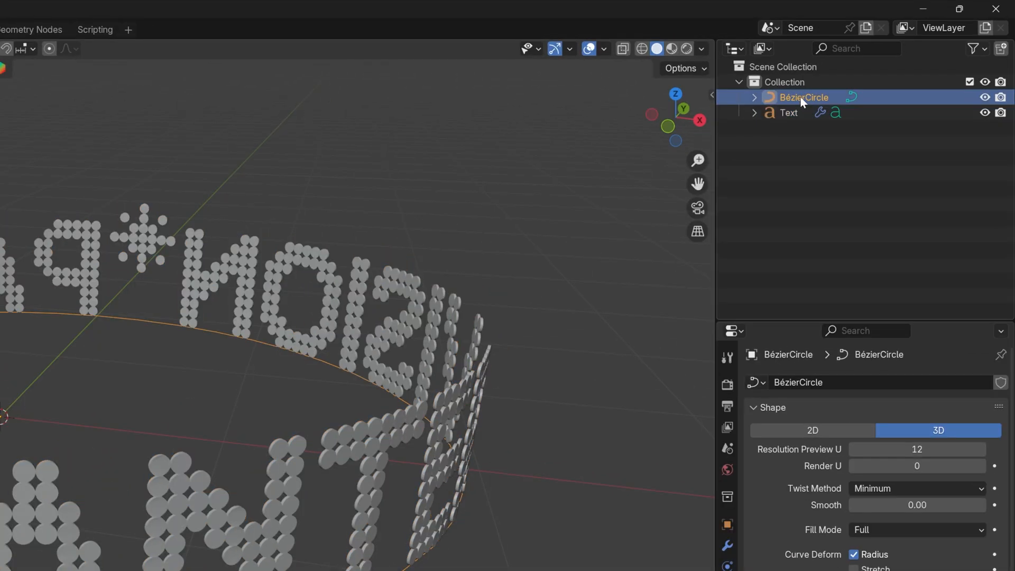
drag(801, 98, 794, 113)
Set the parent Text object's Z rotation to 0°.
click(792, 99)
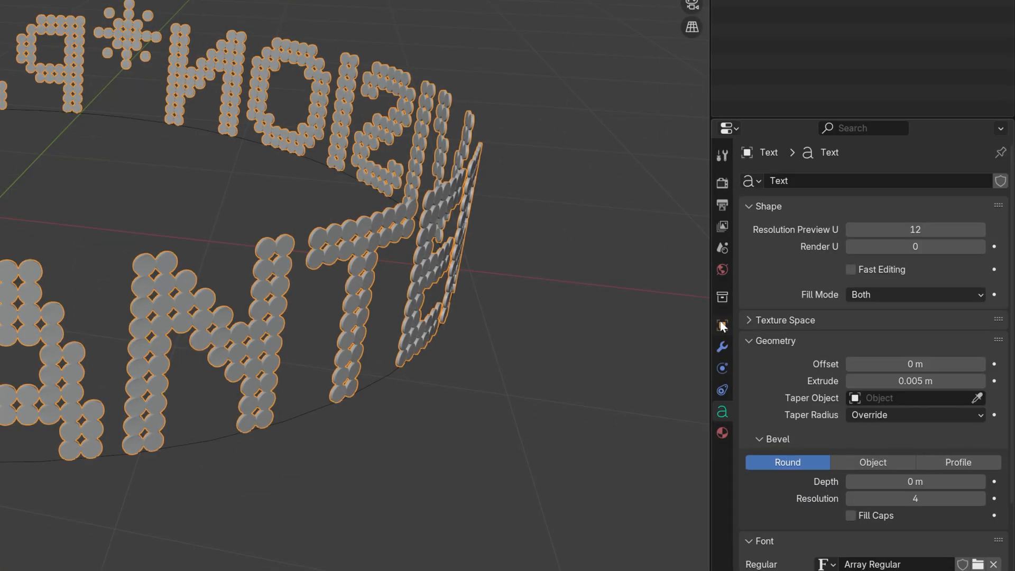
click(728, 524)
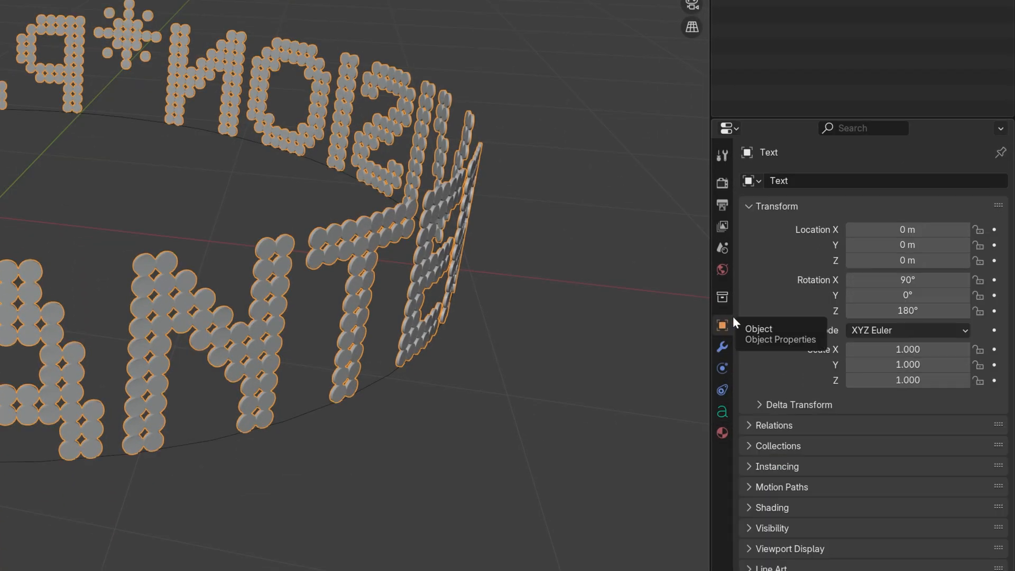
click(890, 314)
text(0)
key(Return)
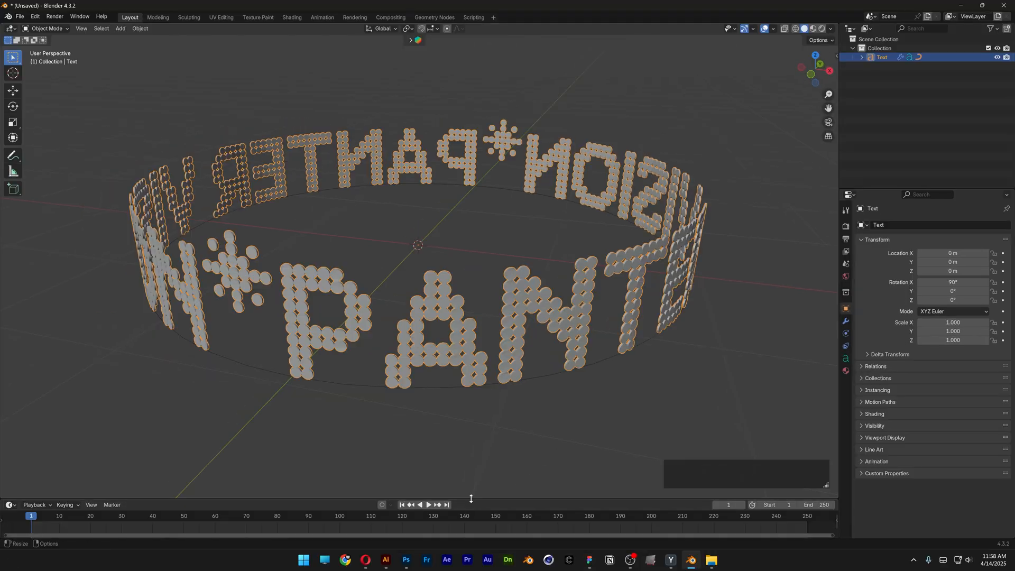
Enlarge the timeline area and move the playhead to frame 0.
drag(471, 499, 472, 356)
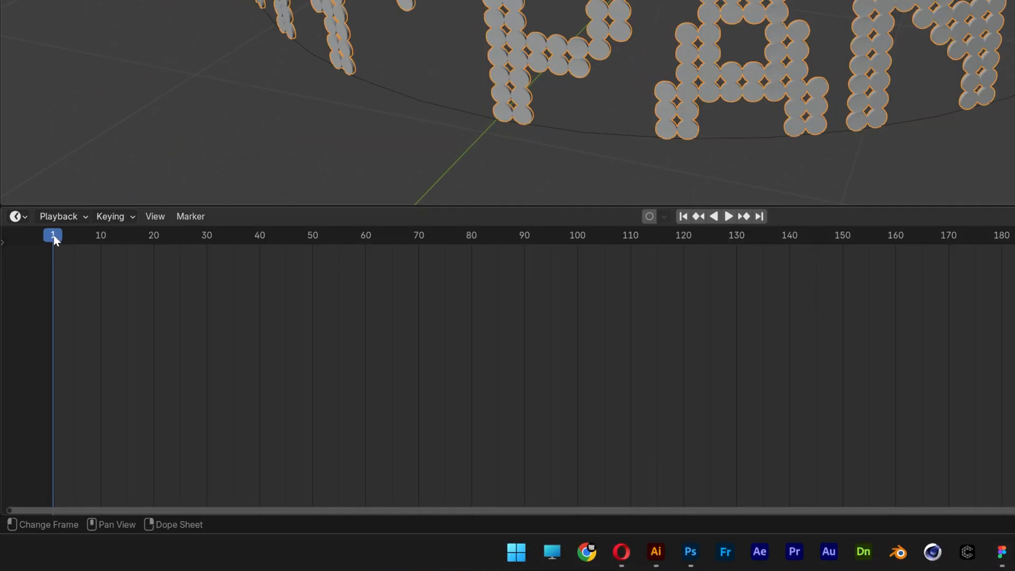
key(space)
drag(55, 239, 44, 240)
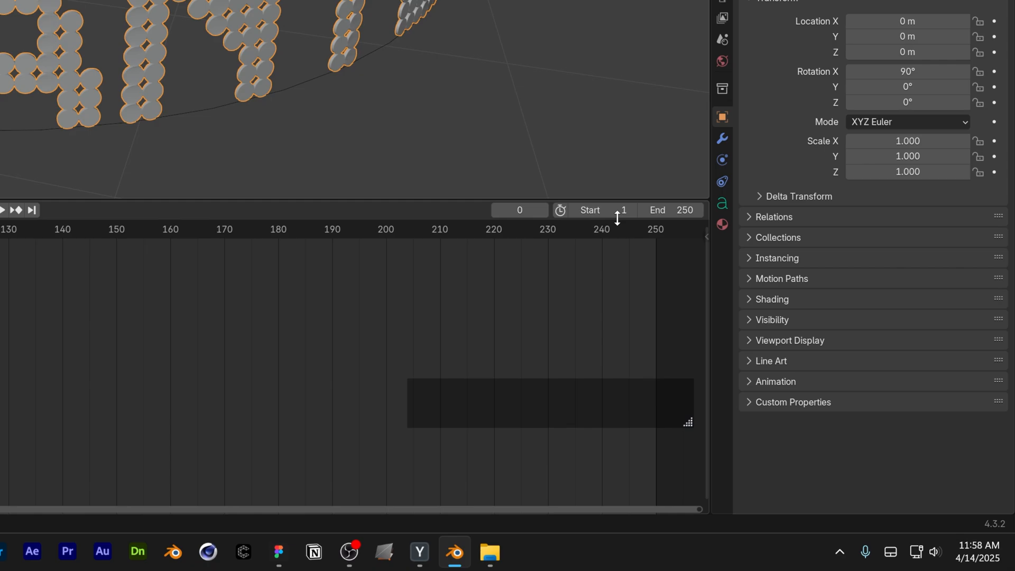
Set the animation's end frame to 200 and keyframe the text's Z rotation of 0° at frame 0.
click(655, 210)
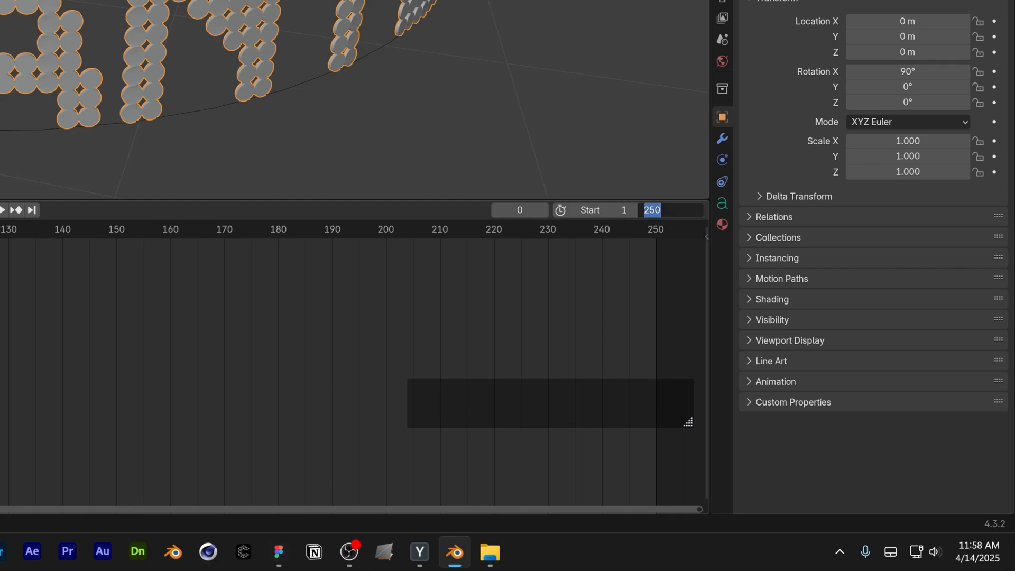
text(200)
key(Return)
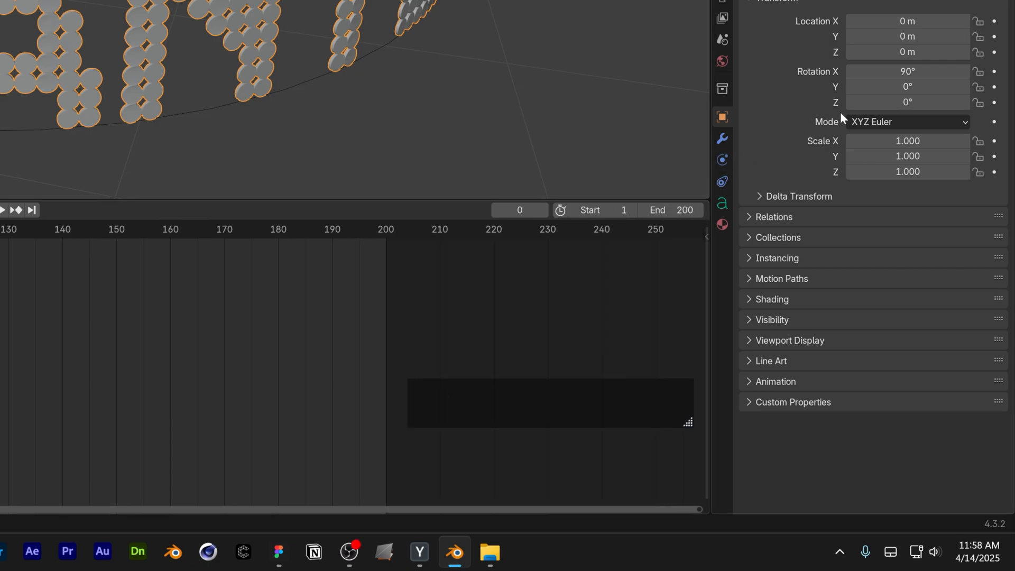
click(994, 103)
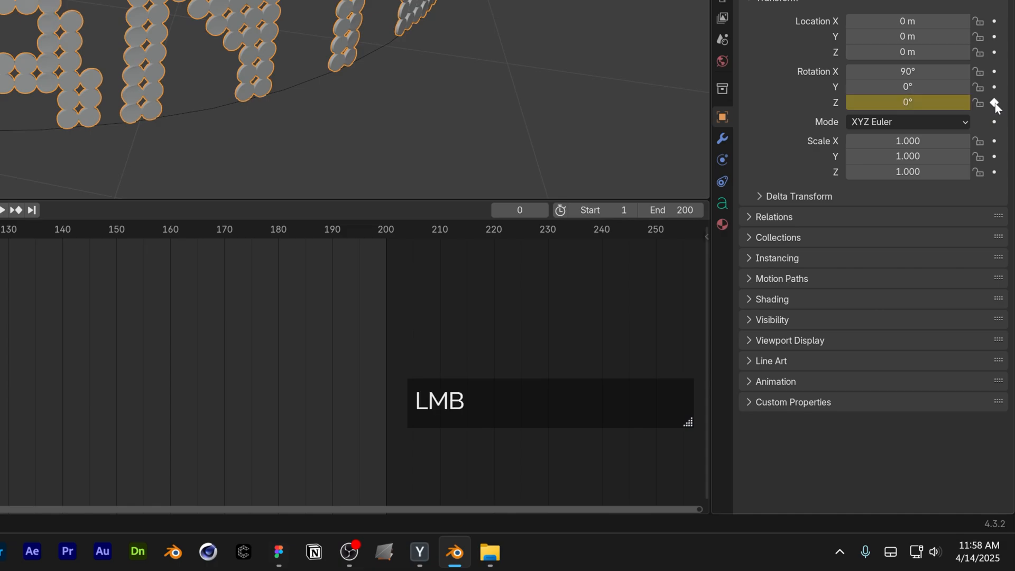
Keyframe the text's Z rotation at 360° on frame 200.
drag(346, 229, 387, 231)
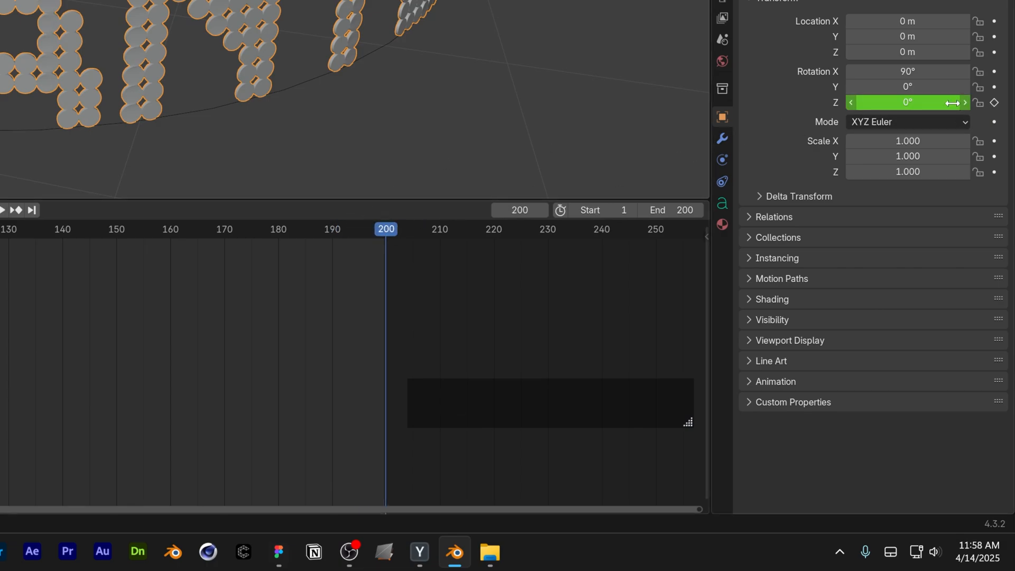
click(899, 102)
text(360)
key(Return)
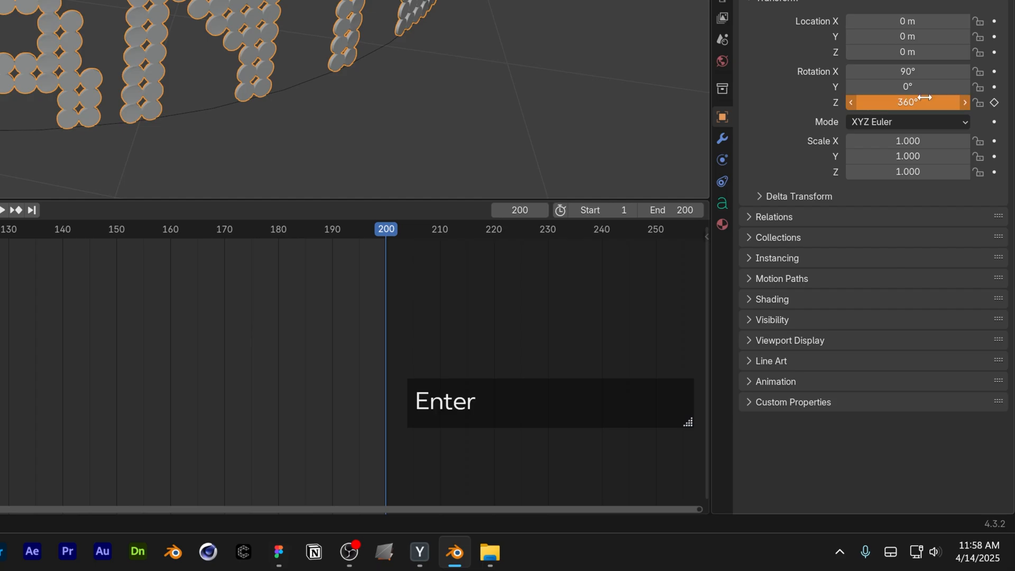
click(995, 103)
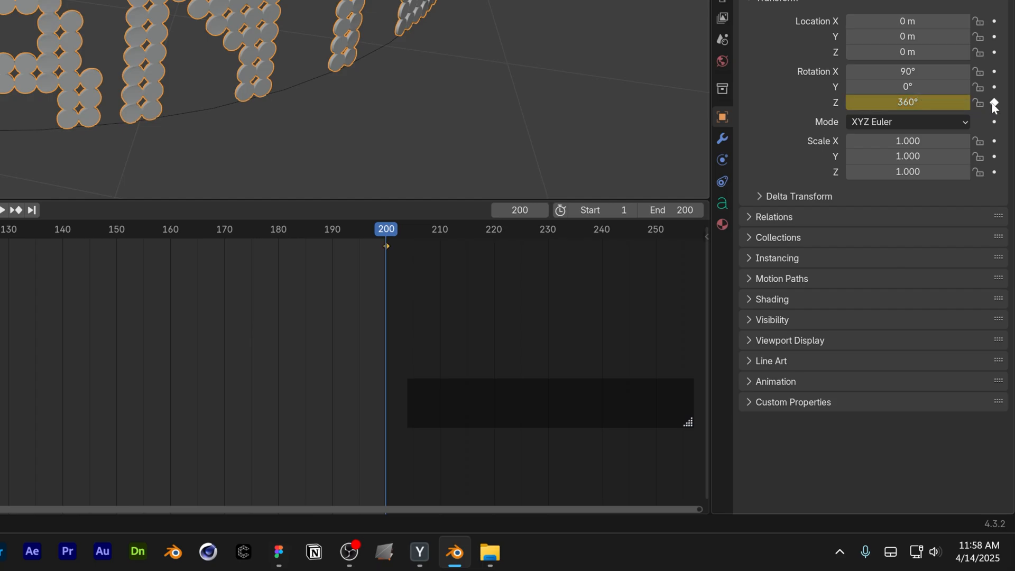
Play back the animation to check the rotation of the text ring.
drag(386, 230, 276, 374)
key(space)
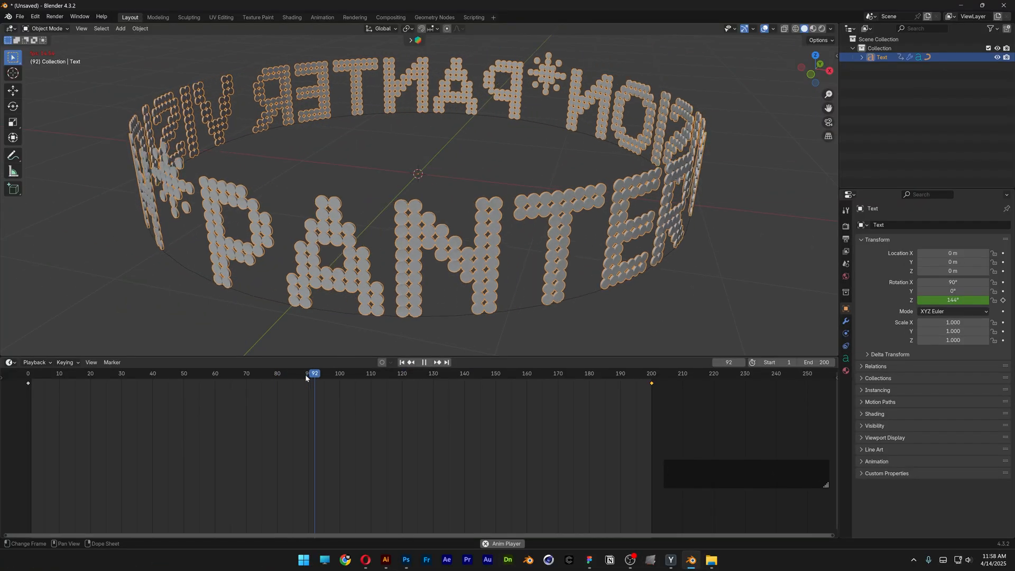
key(space)
Add a UV sphere at the centre of the text ring and scale it up to nearly fill the ring.
scroll(419, 168, up, 3)
scroll(420, 169, down, 5)
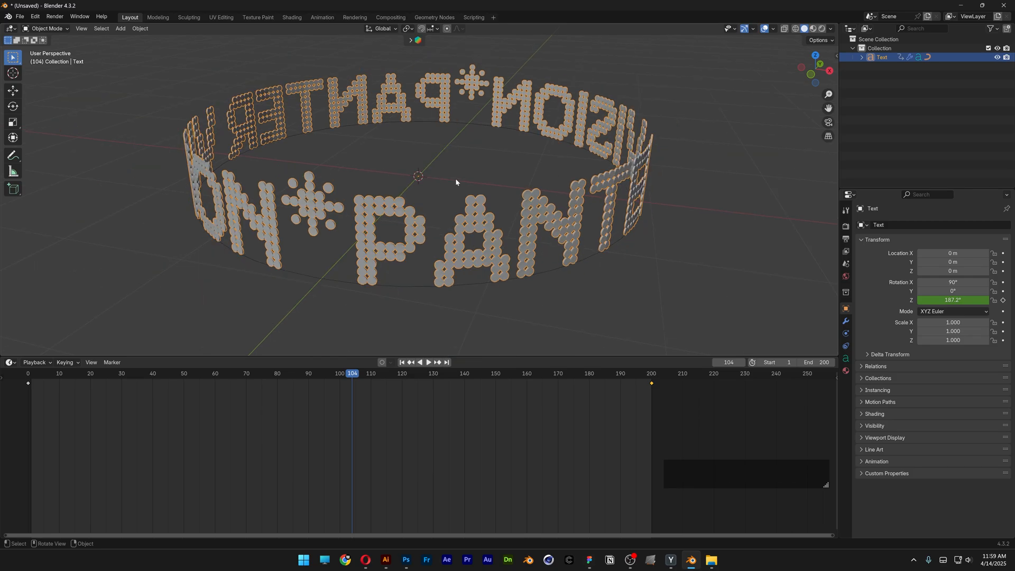
key(shift+a)
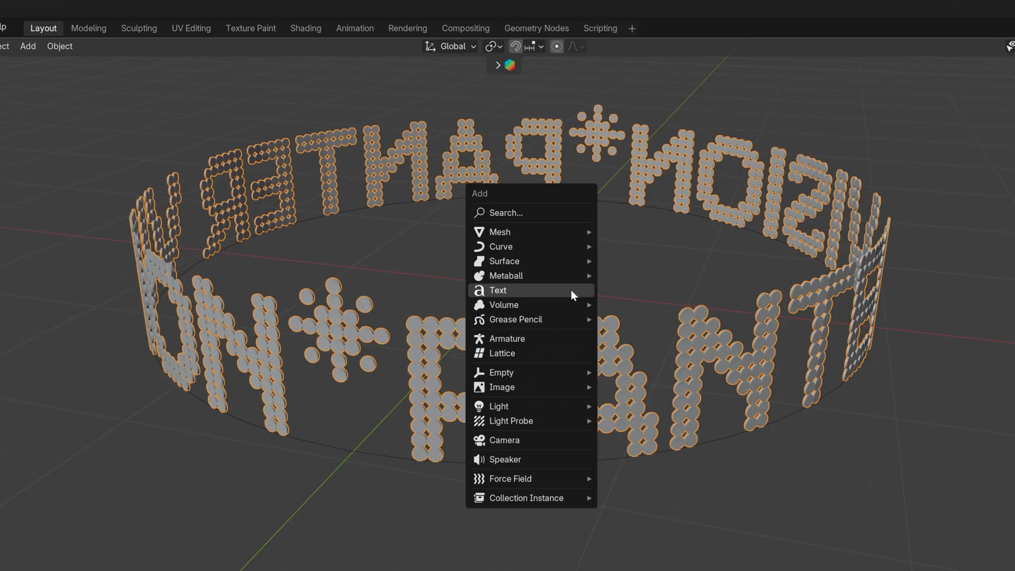
mouse_move(457, 145)
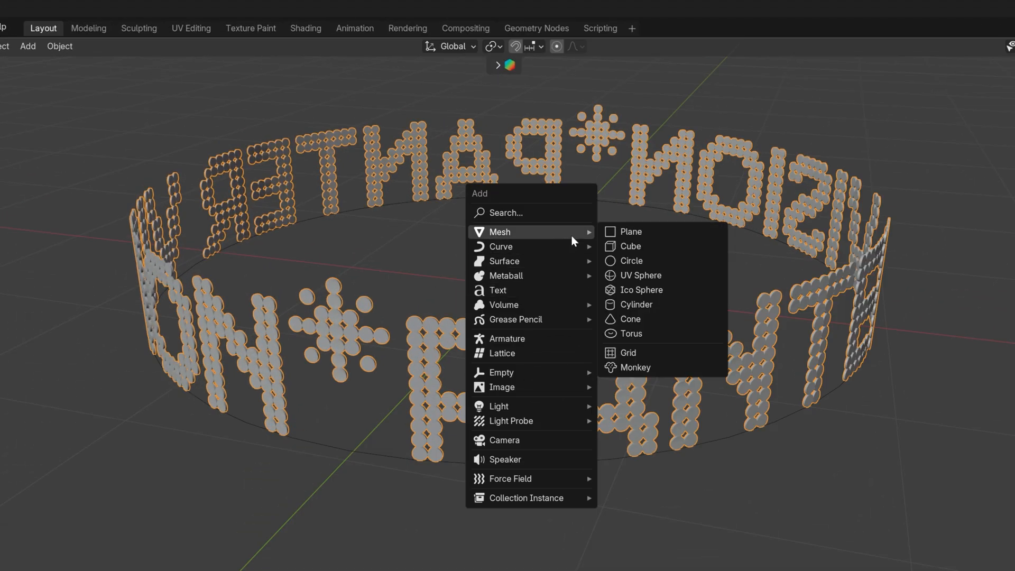
click(658, 279)
scroll(709, 327, down, 2)
key(s)
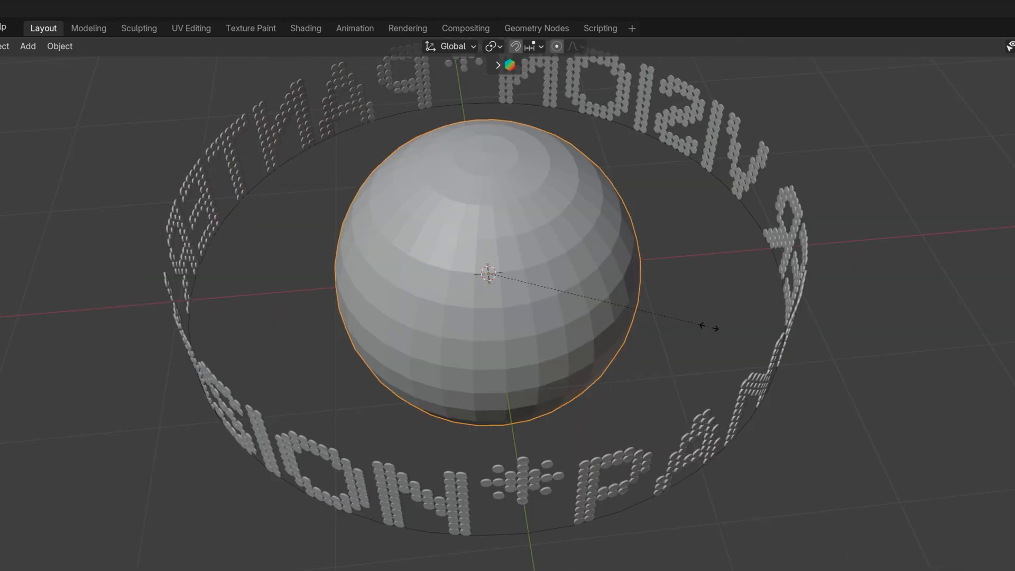
click(849, 351)
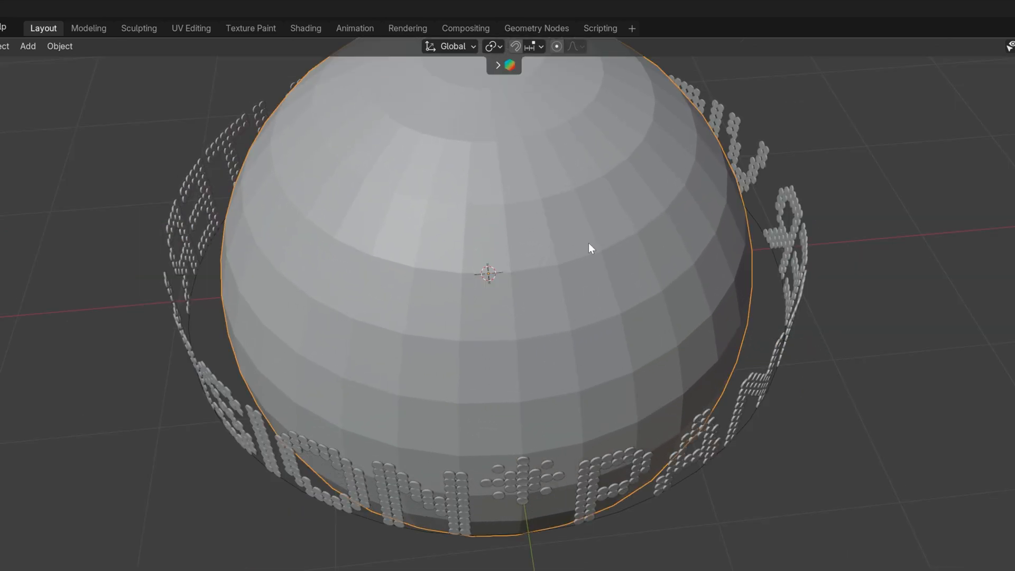
Apply smooth shading to the sphere.
right_click(588, 243)
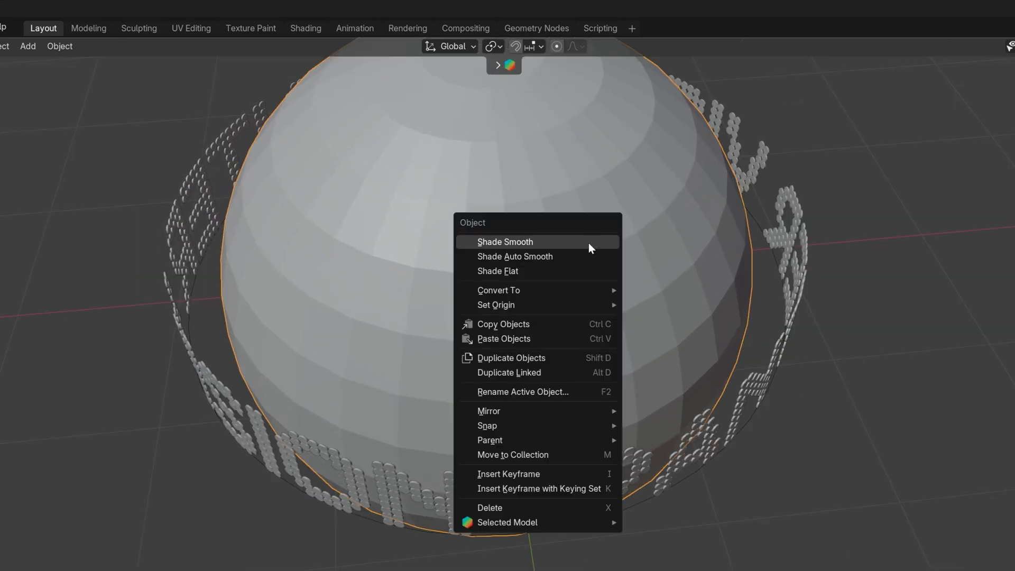
click(498, 242)
middle_drag(703, 465, 466, 439)
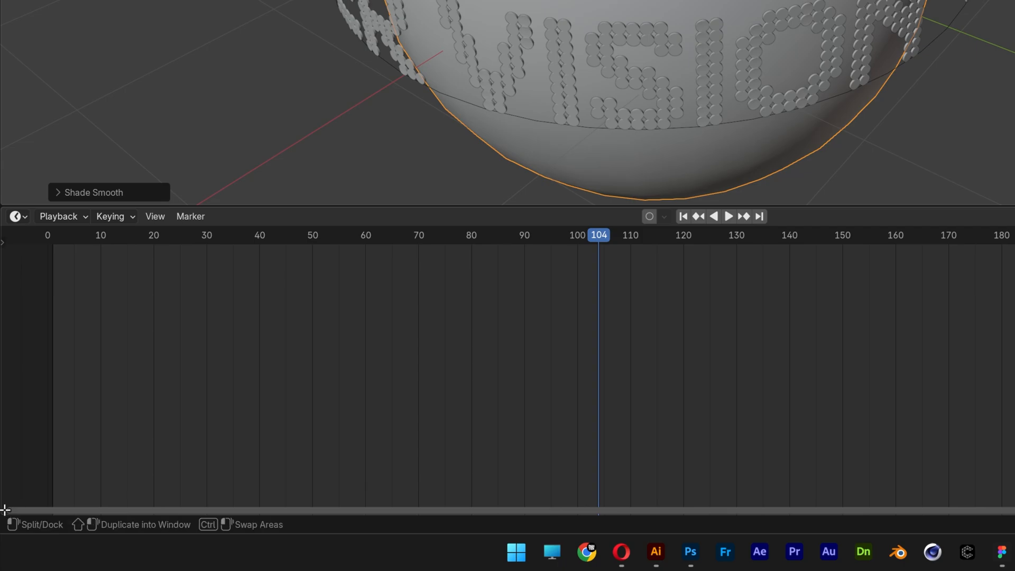
Split the timeline area vertically and change the larger part into a Shader Editor.
drag(5, 509, 954, 429)
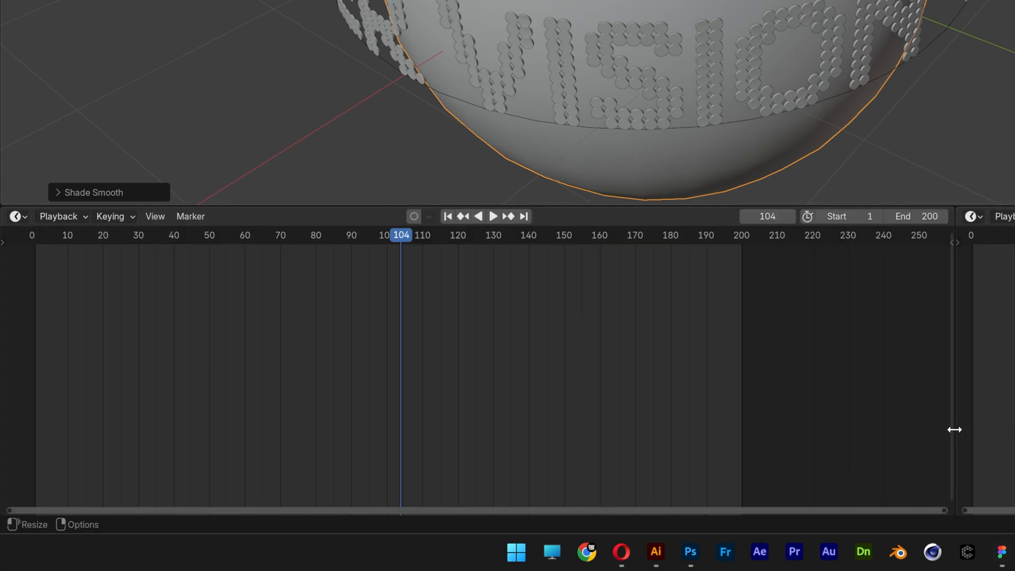
click(22, 218)
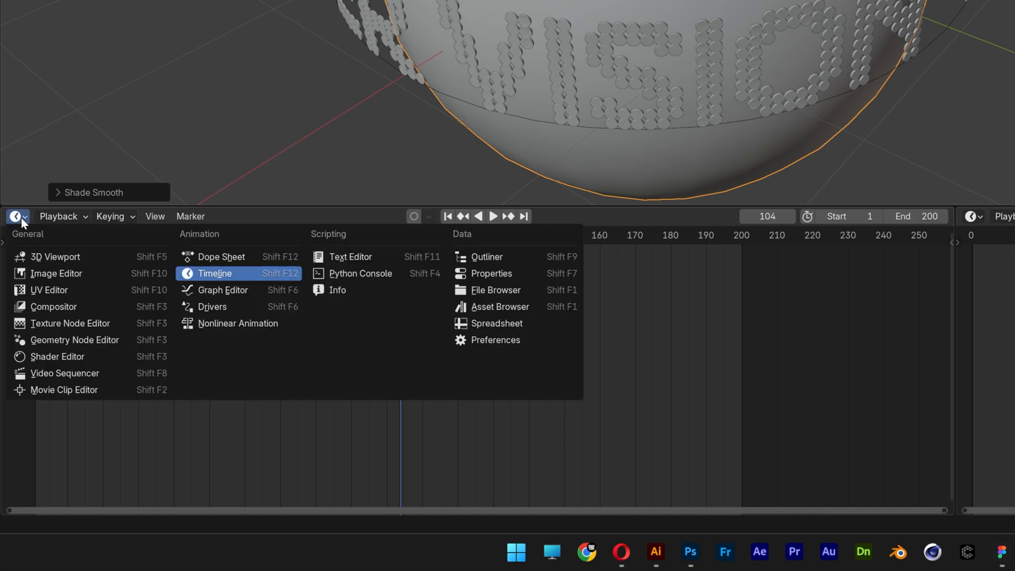
click(64, 357)
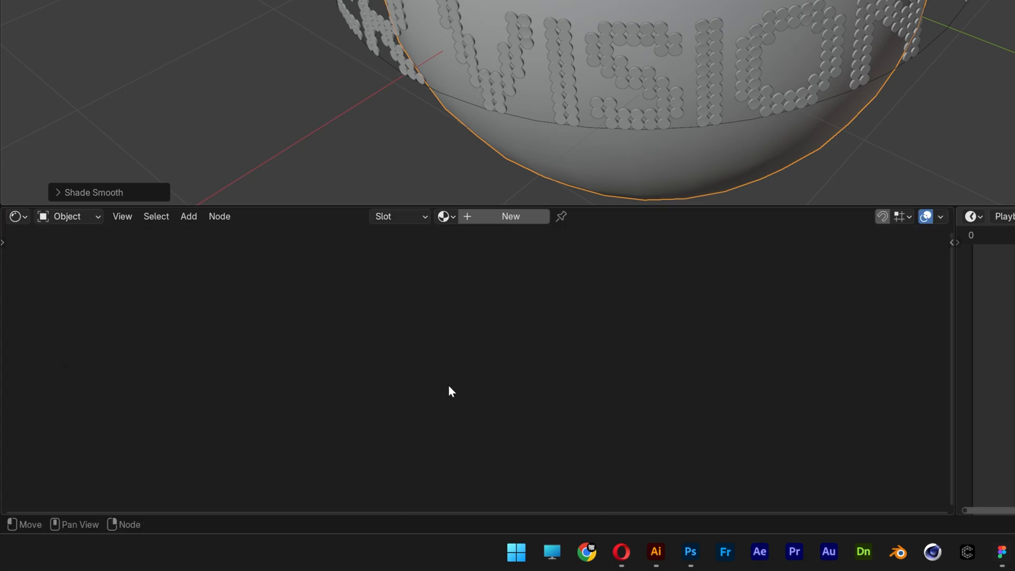
Create a new material for the sphere with a dark grey base color (value 0.044), metallic 0.878 and roughness 0.280.
click(512, 216)
scroll(421, 402, up, 6)
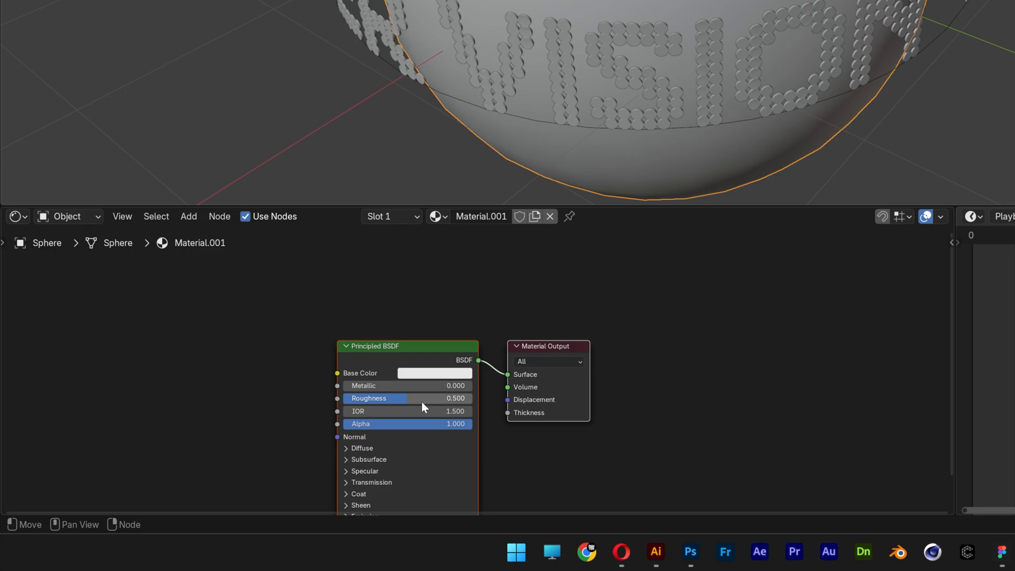
click(555, 333)
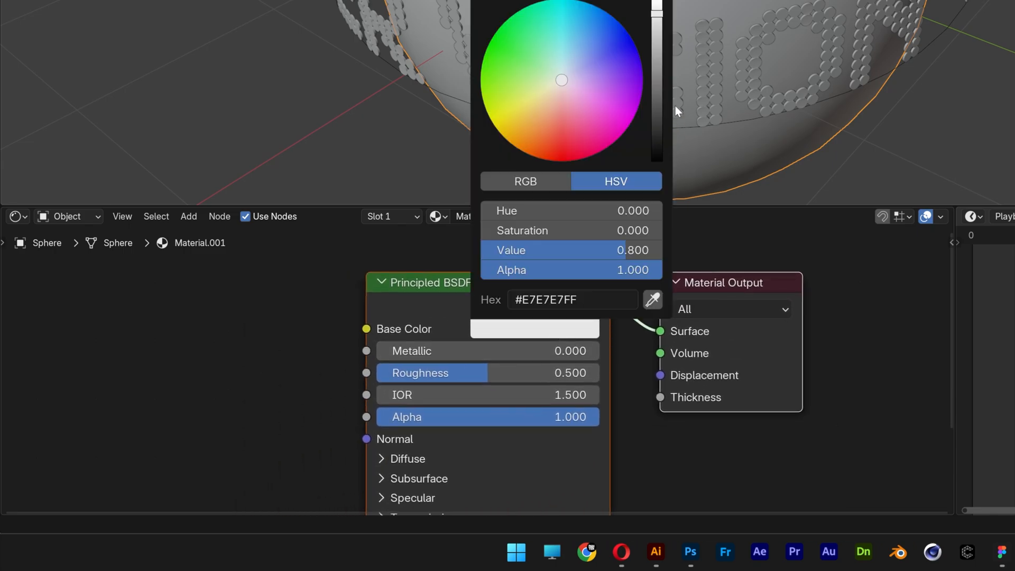
drag(661, 59, 657, 123)
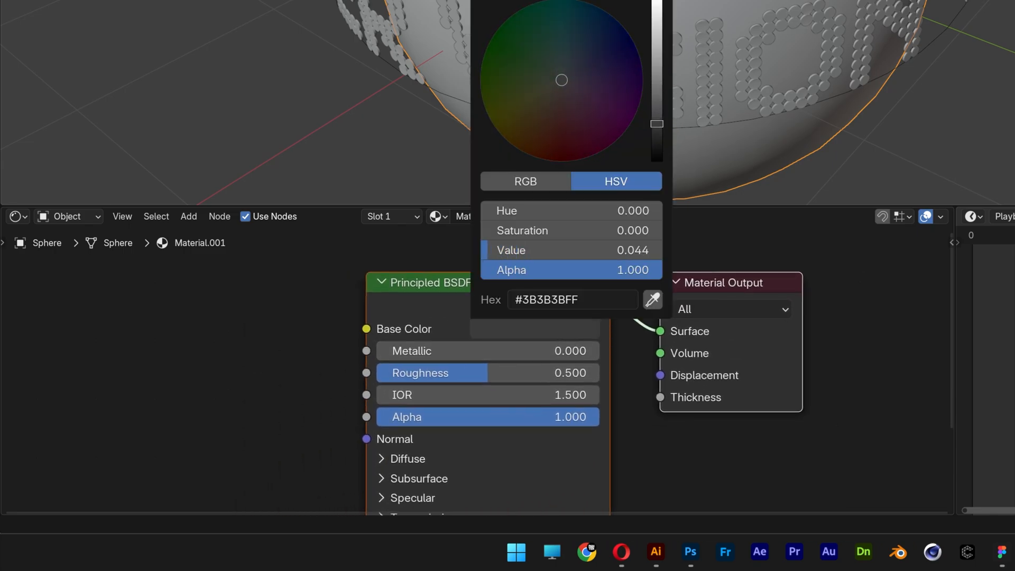
drag(467, 352, 661, 351)
drag(444, 373, 442, 373)
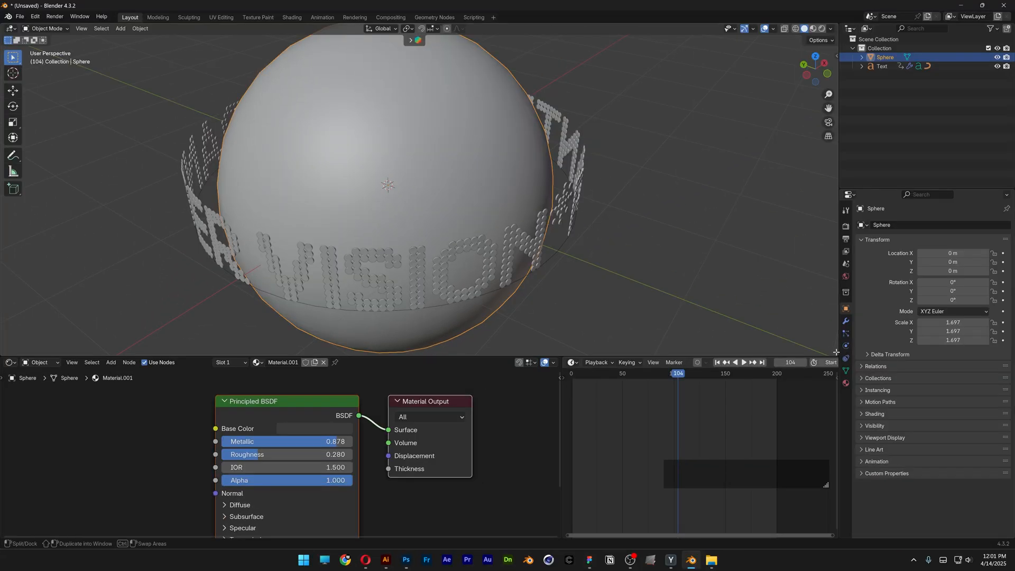
Split the 3D viewport into two side-by-side views and switch one of them to Rendered shading.
drag(836, 352, 417, 304)
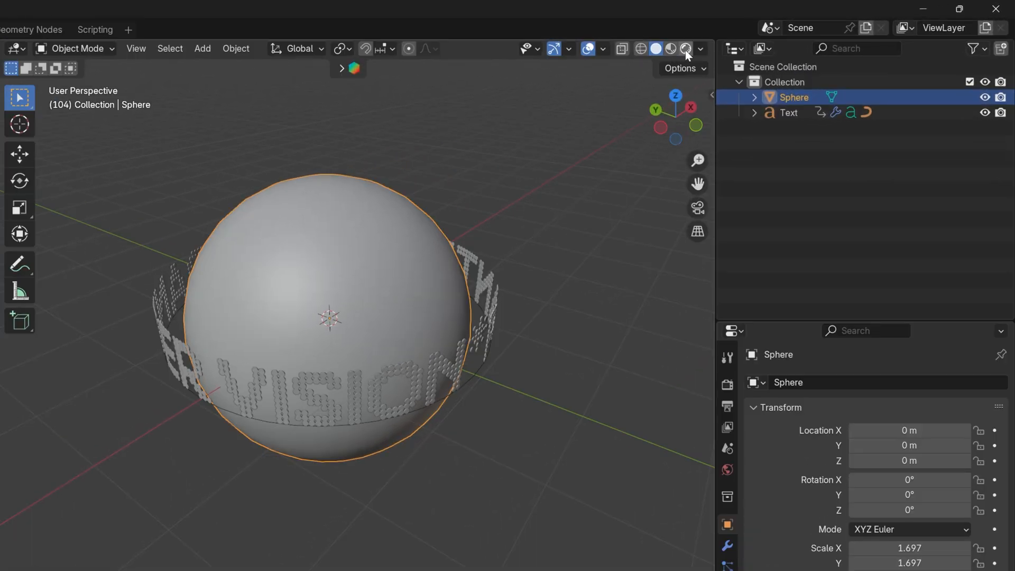
click(779, 34)
scroll(382, 192, up, 3)
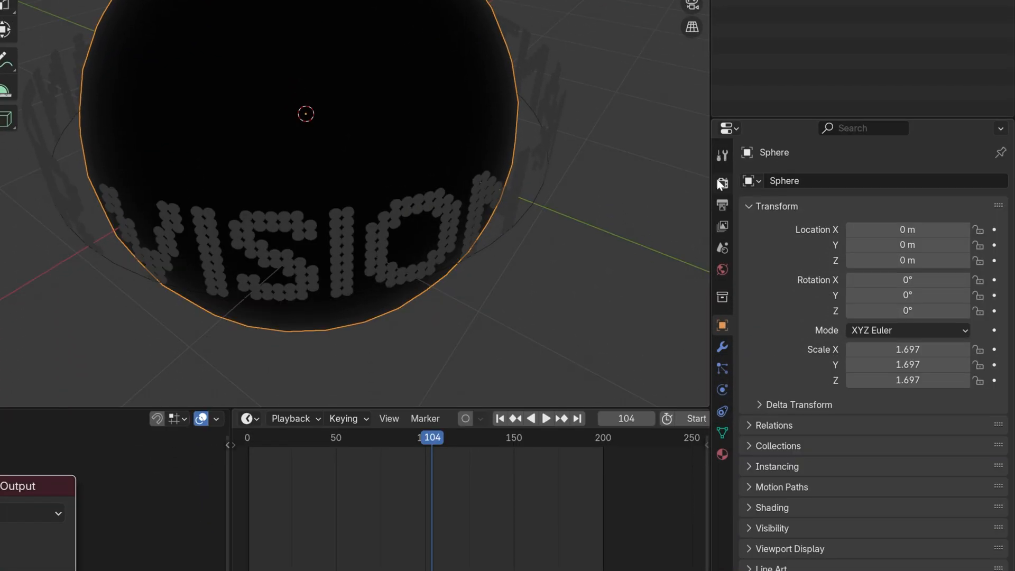
Set the render engine to Cycles on GPU Compute with 50 maximum viewport samples.
click(727, 385)
click(867, 181)
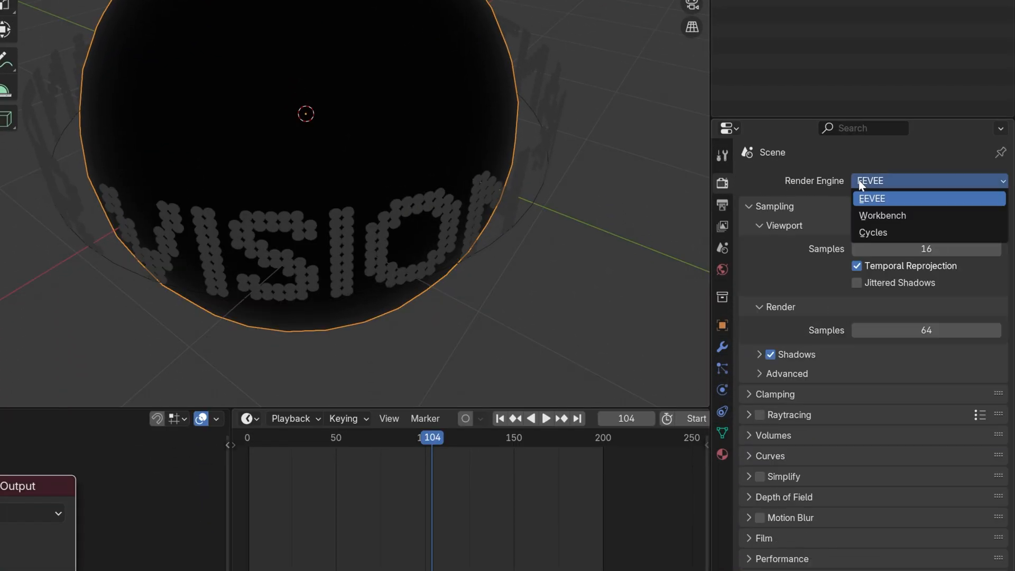
click(887, 231)
click(886, 220)
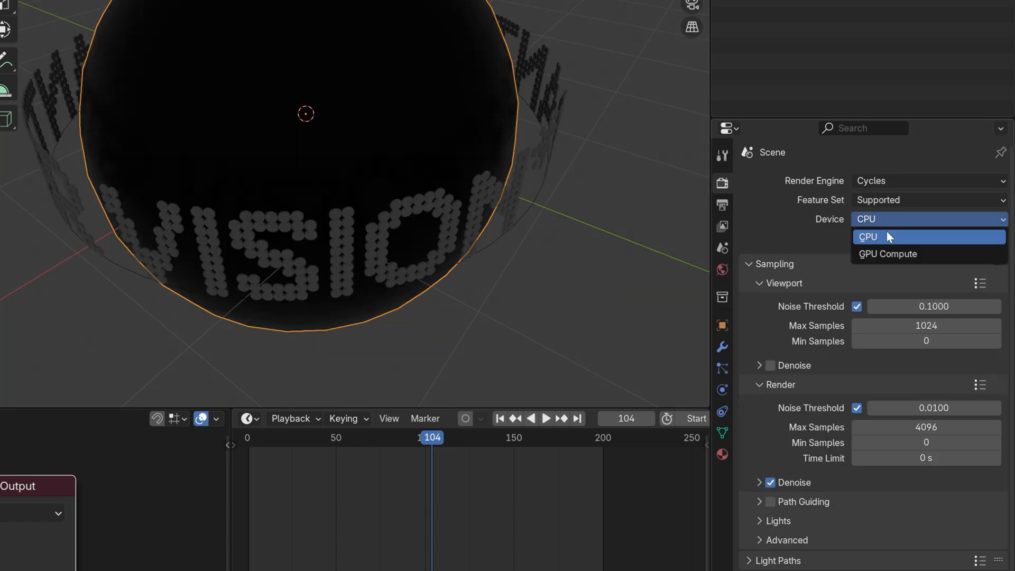
click(891, 255)
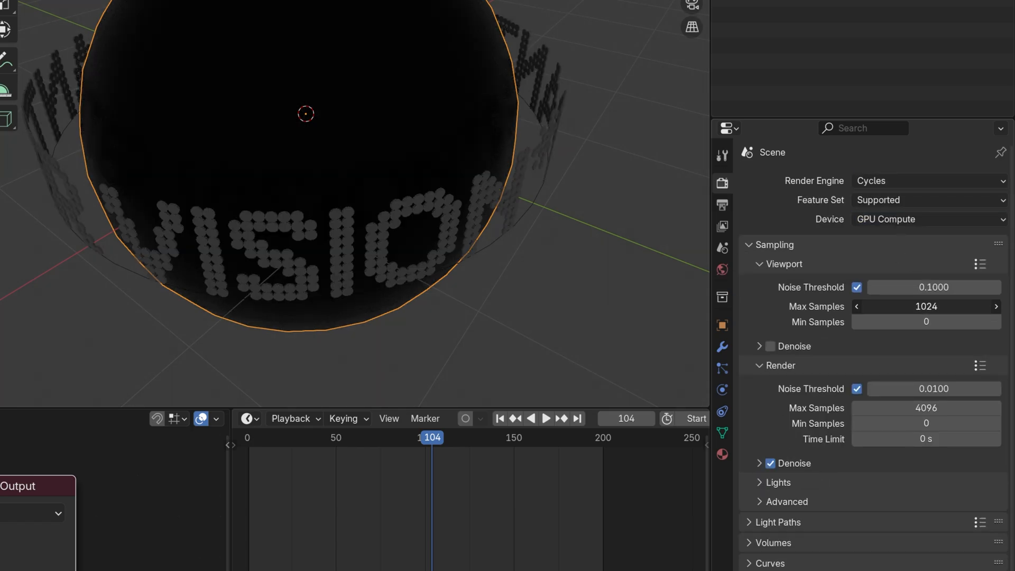
text(50)
key(Return)
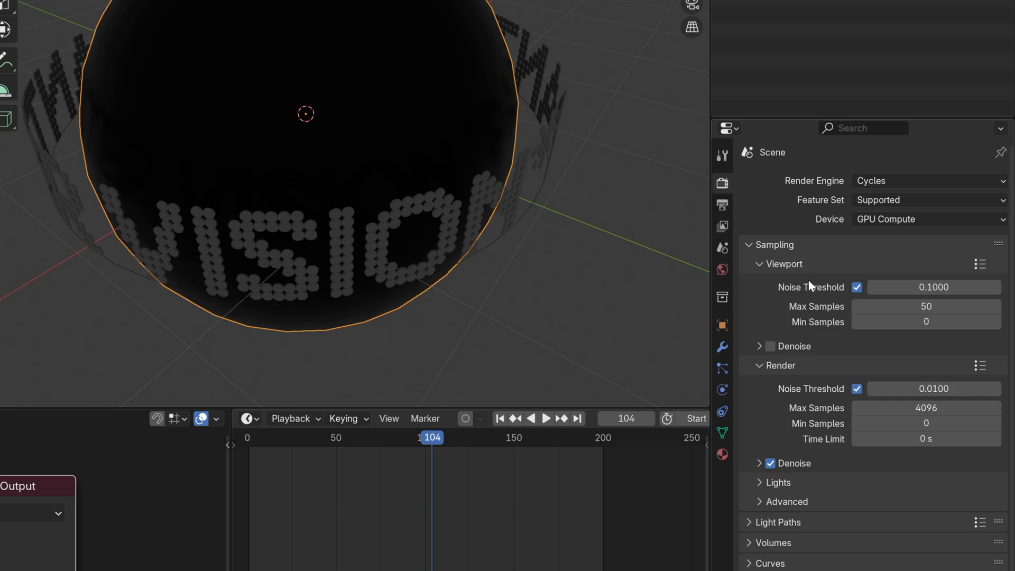
Darken the world background color to black.
click(723, 270)
click(899, 278)
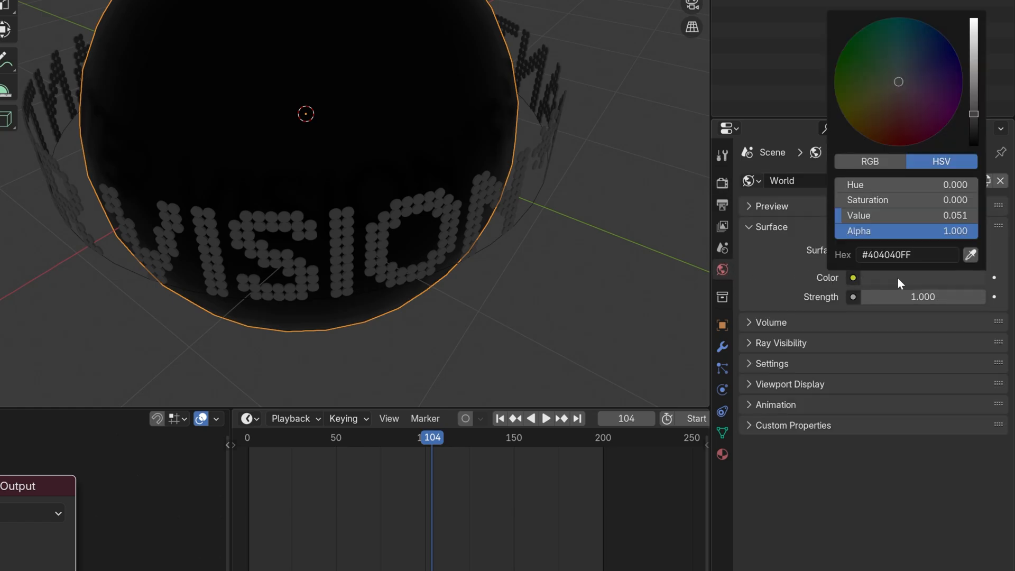
drag(978, 113, 976, 145)
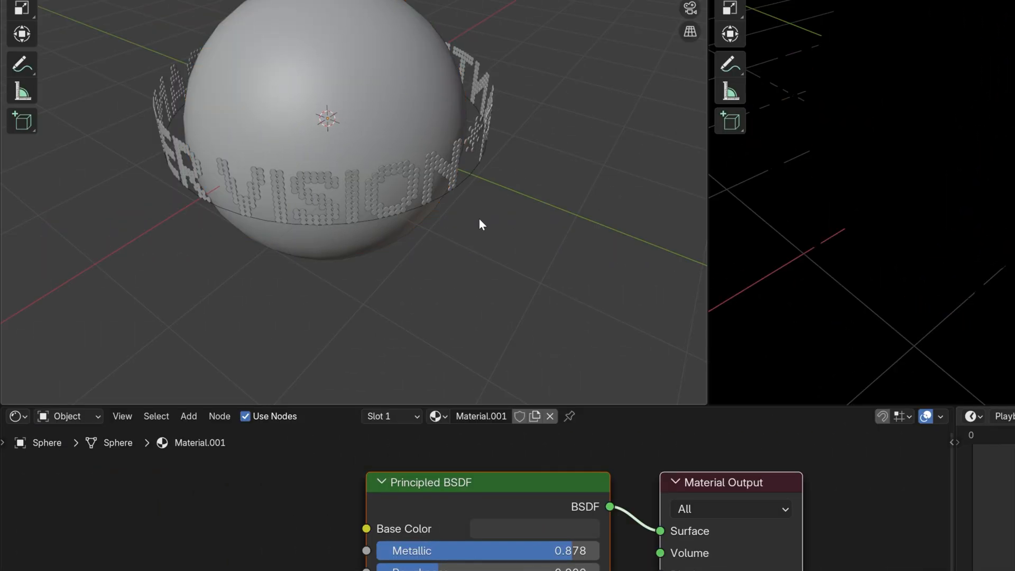
Add an area light, raise it above the sphere along Z and scale it up to about 7.4.
key(shift+a)
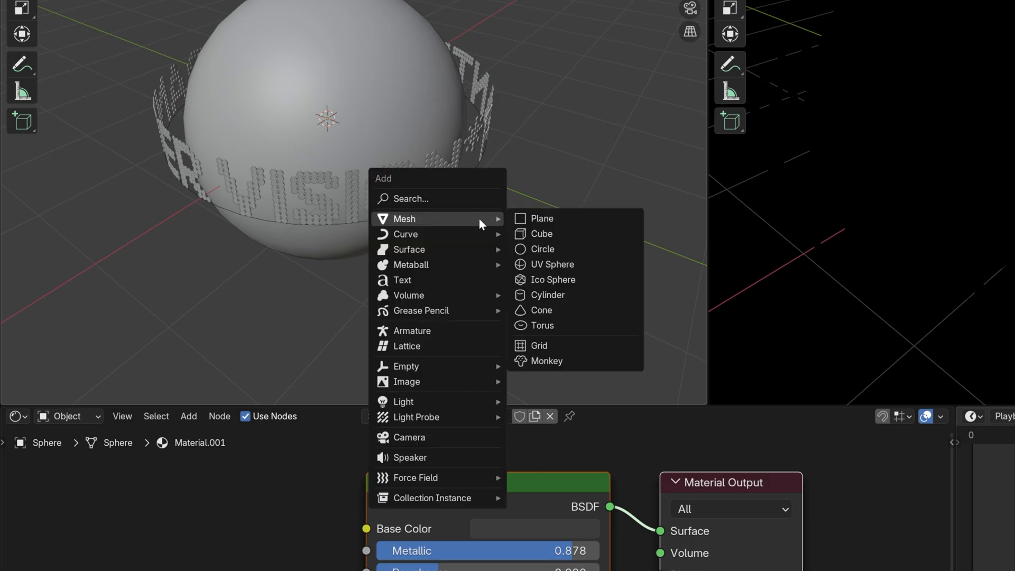
mouse_move(465, 401)
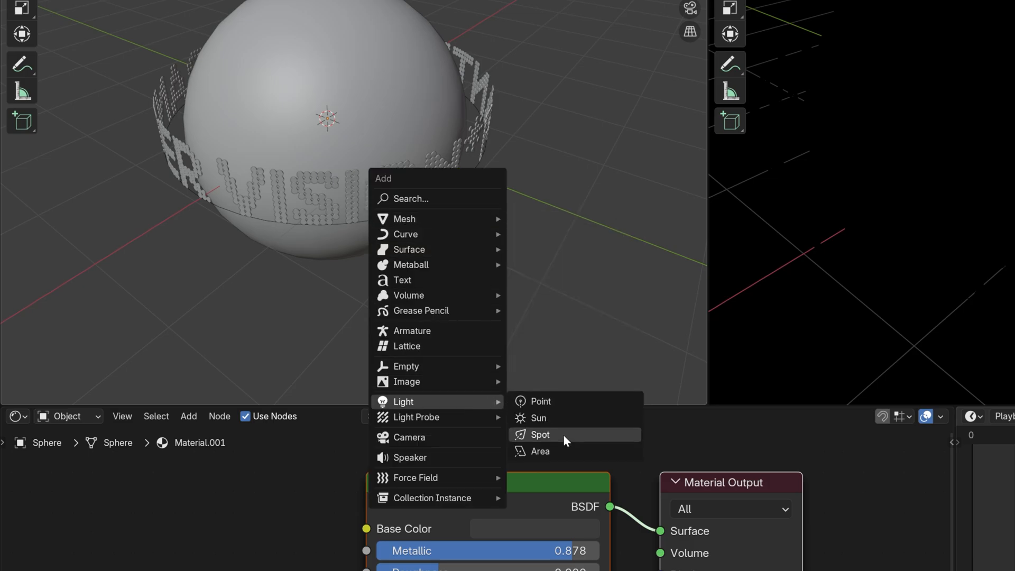
click(551, 451)
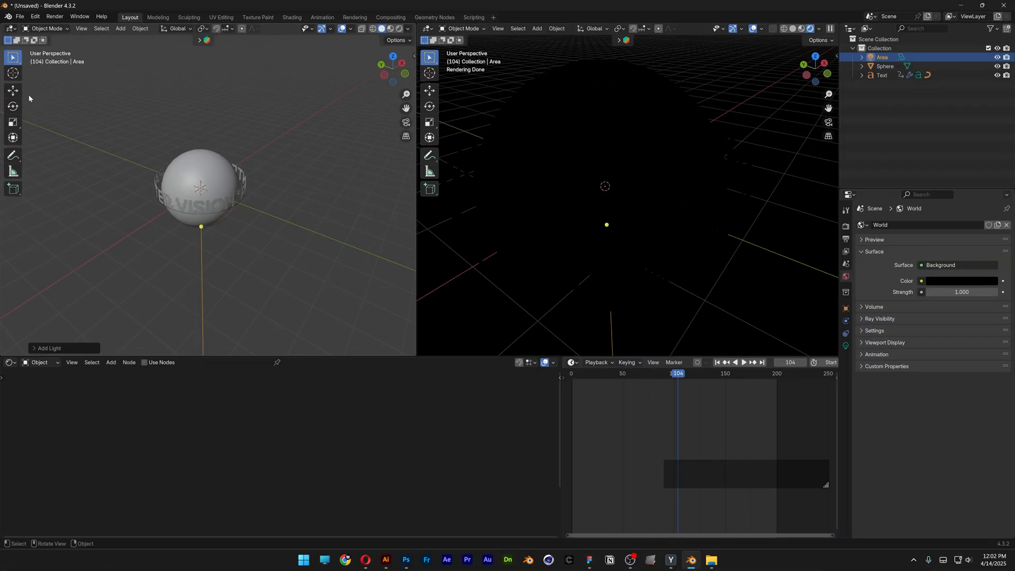
drag(200, 156, 200, 84)
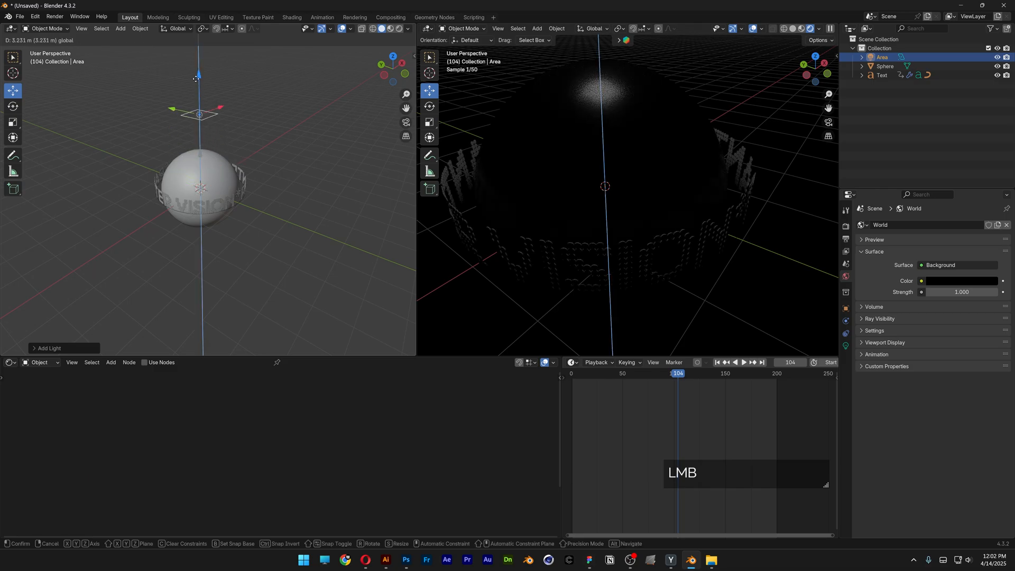
key(s)
click(202, 139)
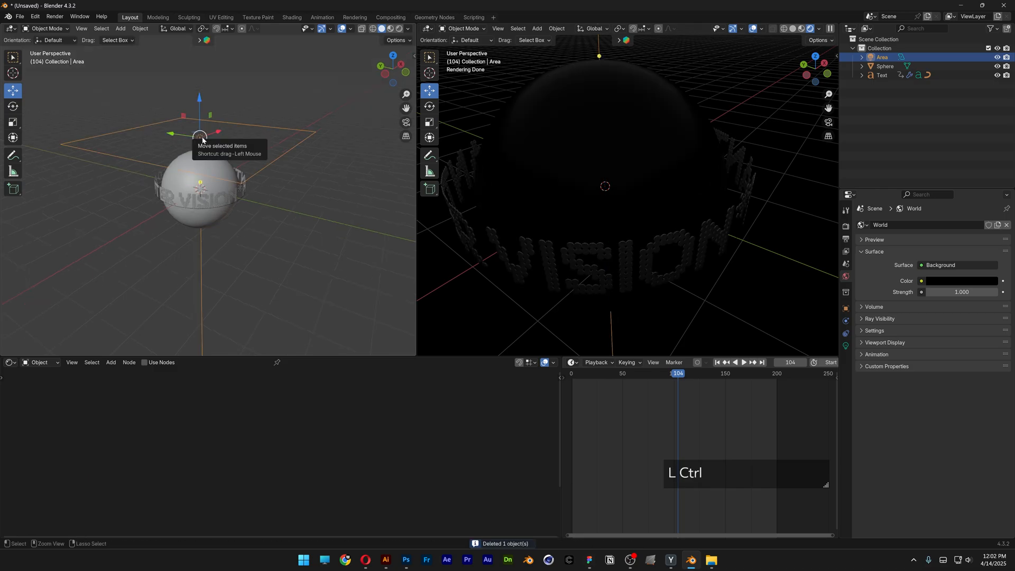
Duplicate the area light and move the copy below the sphere to about -3.67 m in Z.
key(ctrl+c)
key(ctrl+v)
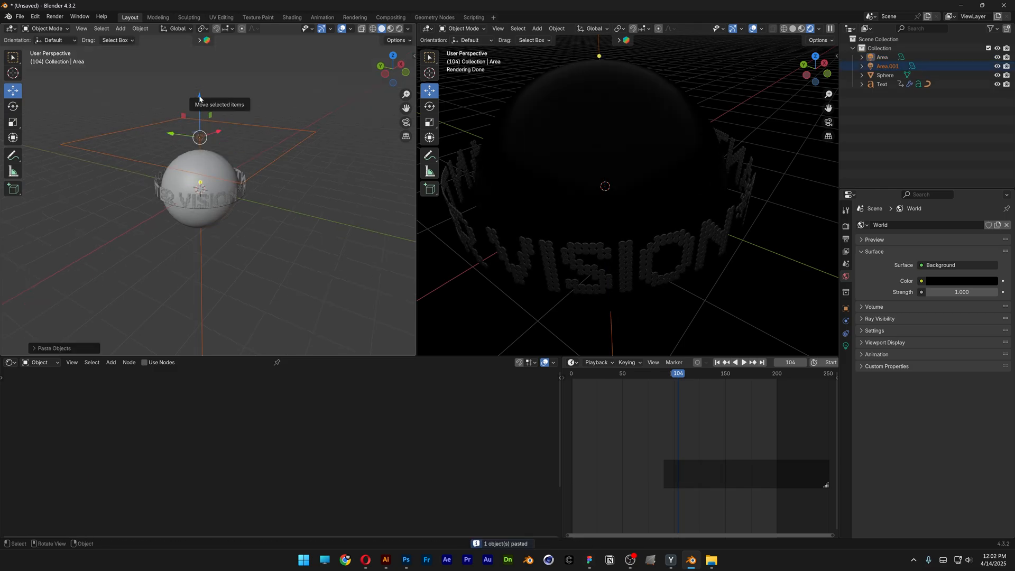
drag(199, 99, 201, 227)
click(220, 278)
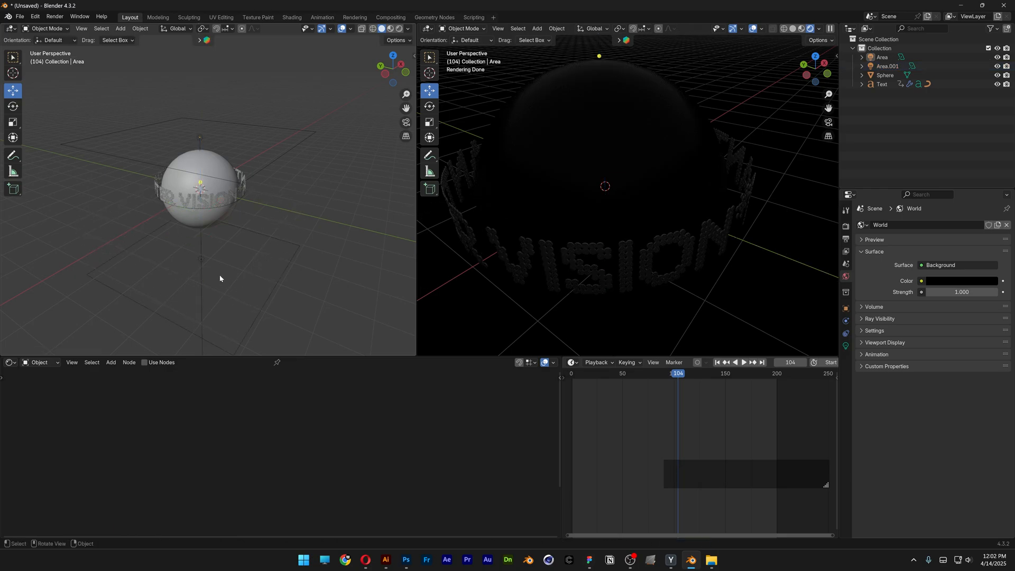
Flip the lower area light around its X axis so that it faces up toward the sphere.
click(279, 277)
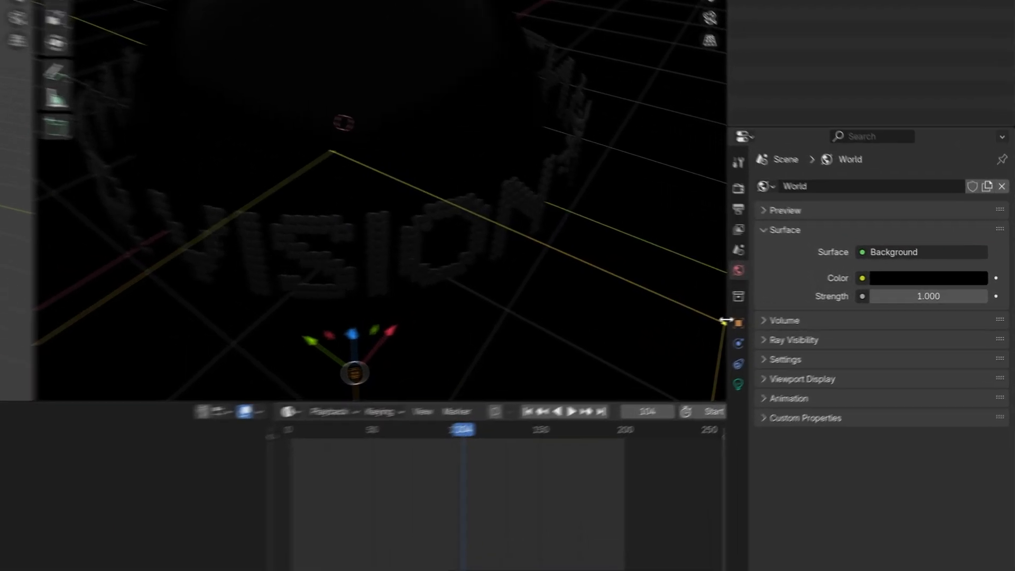
click(846, 308)
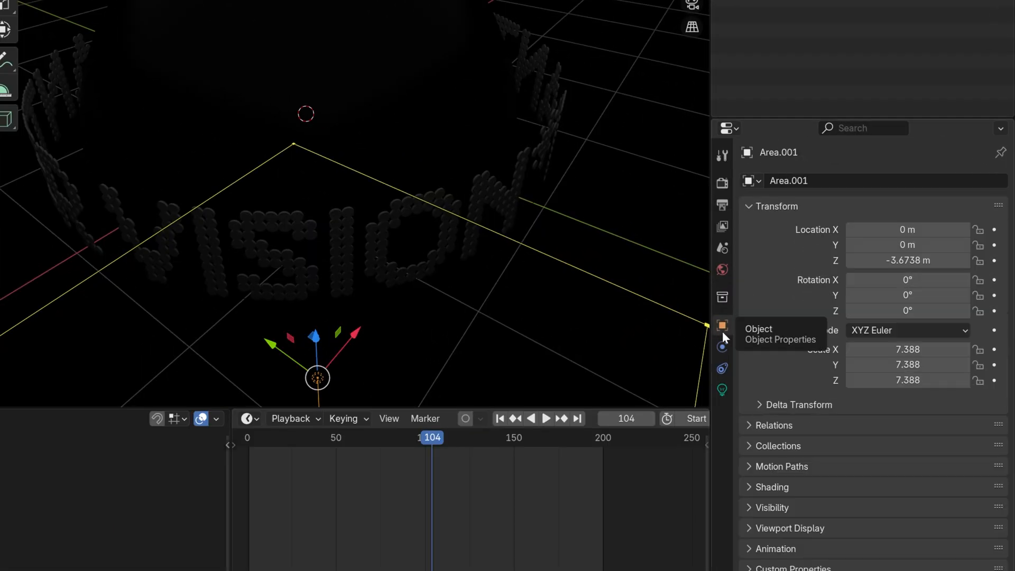
click(888, 279)
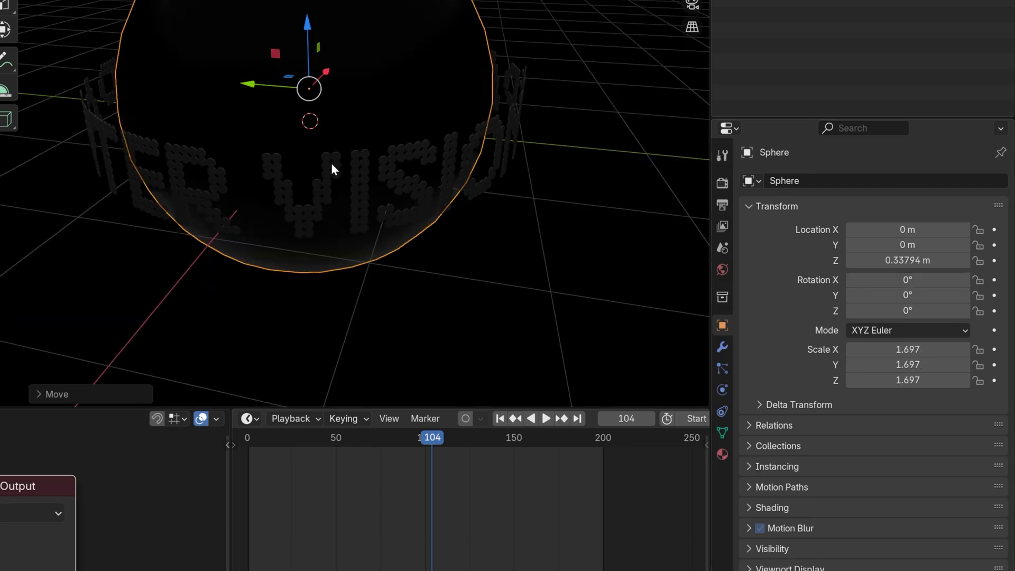
Give the text ring a new material and change its surface shader to Emission.
click(332, 164)
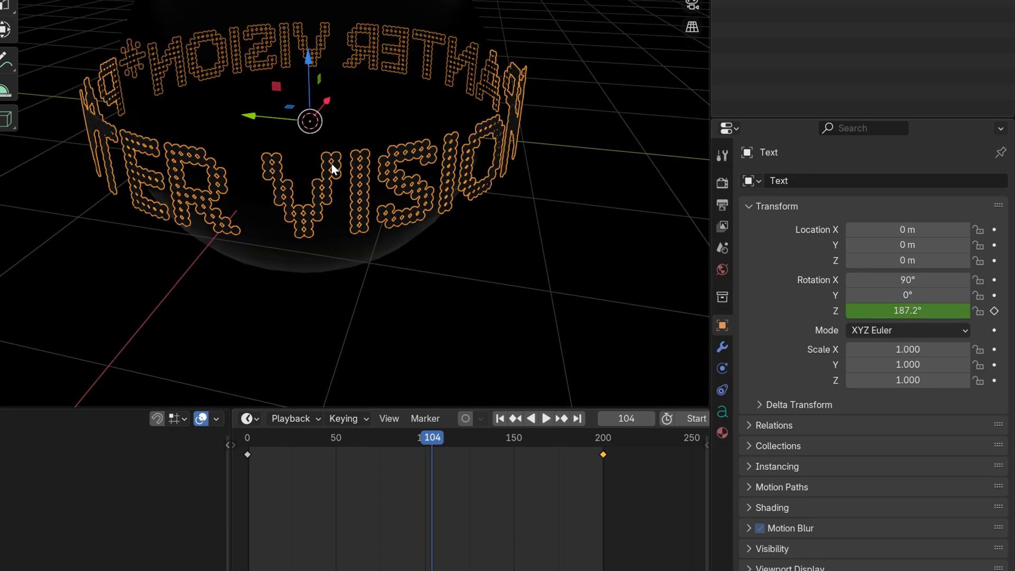
click(722, 433)
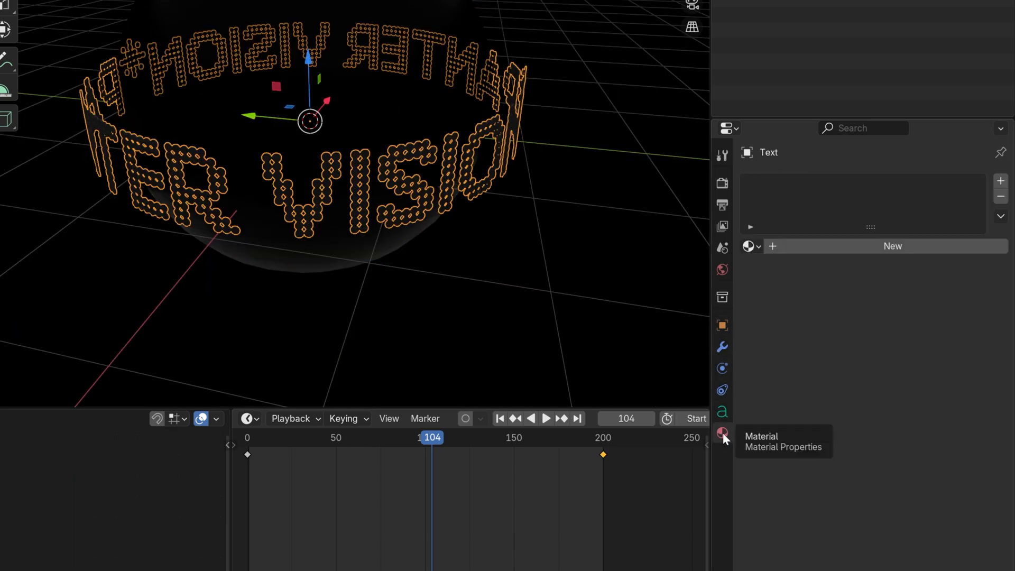
click(890, 245)
click(851, 315)
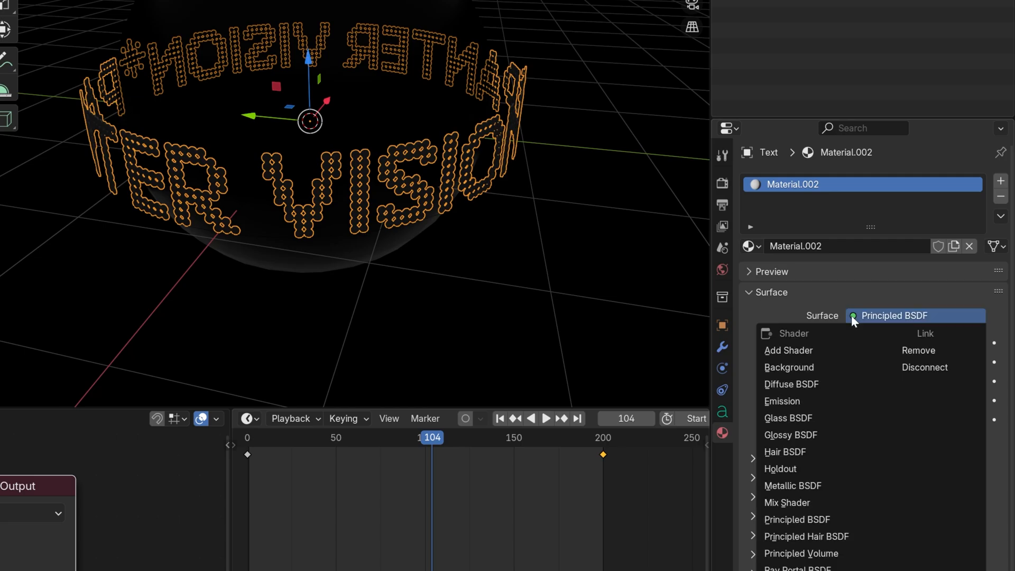
click(804, 401)
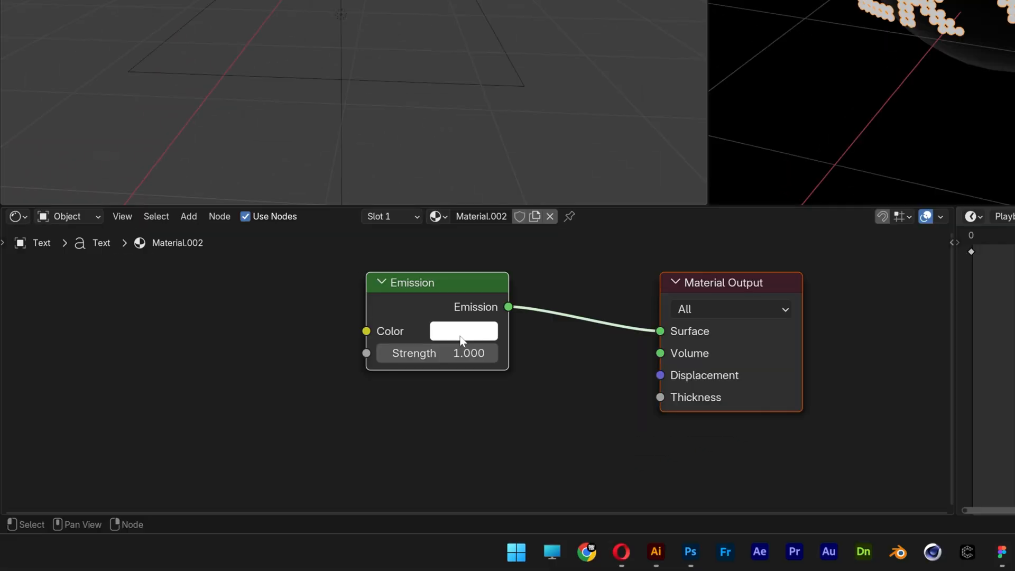
Set the text material's emission color to yellow and its strength to 2.7.
click(460, 340)
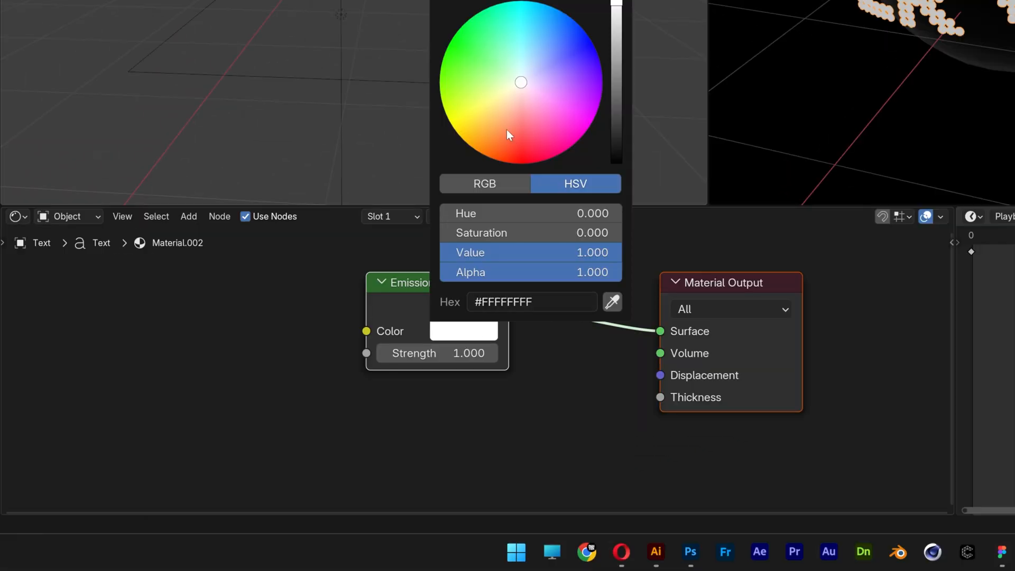
mouse_move(468, 100)
mouse_down()
mouse_move(477, 120)
mouse_move(479, 109)
mouse_up()
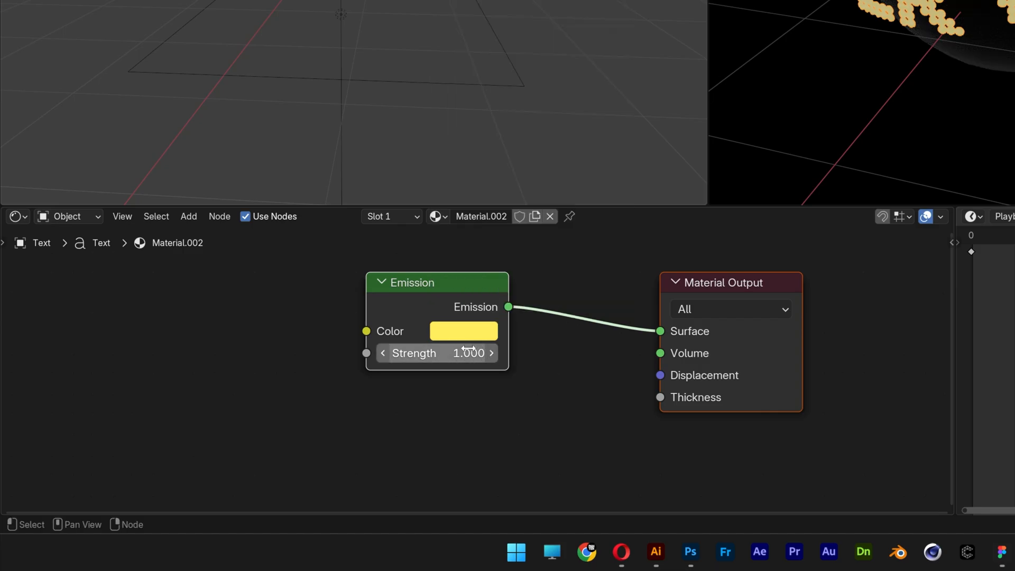
drag(463, 353, 492, 354)
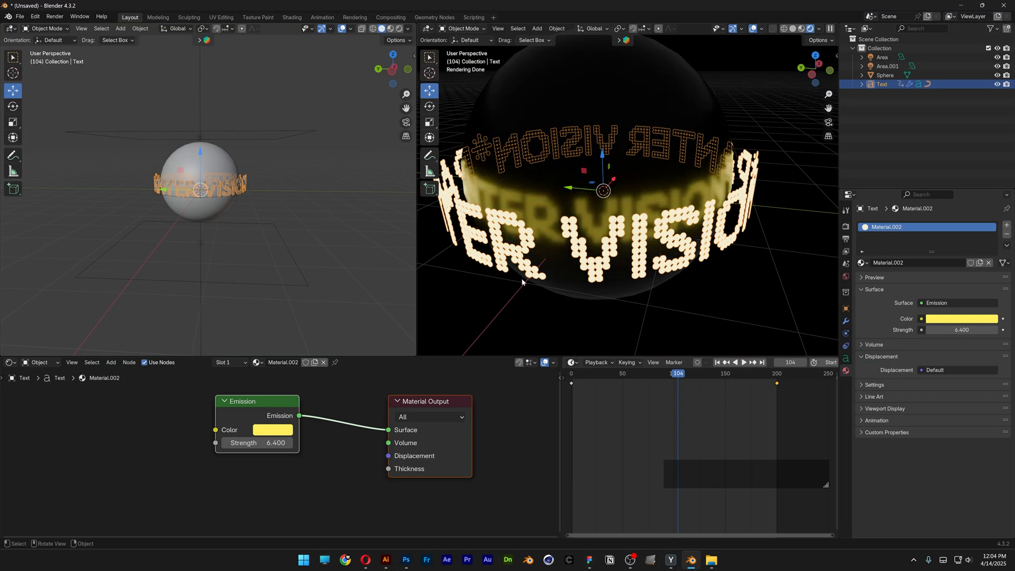
drag(264, 442, 243, 443)
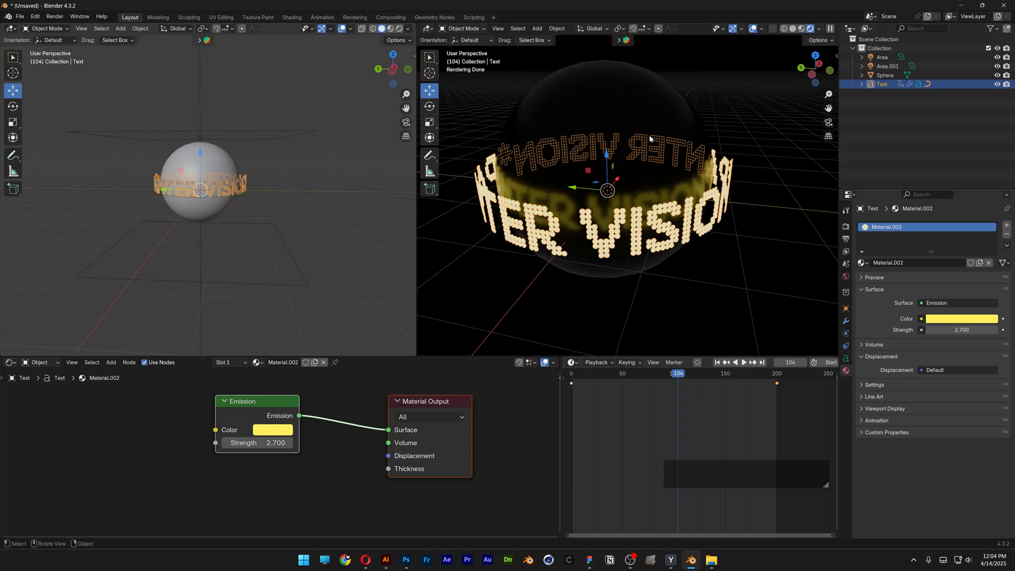
Widen the shader editor, split off a second area beside it as a Compositor, and enable compositing nodes there.
drag(560, 419, 639, 420)
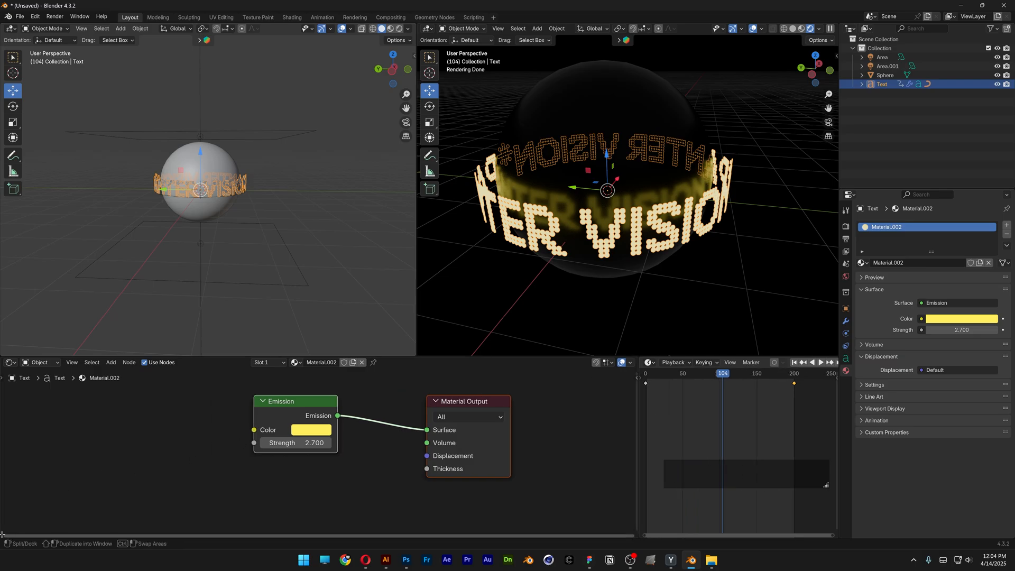
drag(3, 536, 338, 511)
click(11, 362)
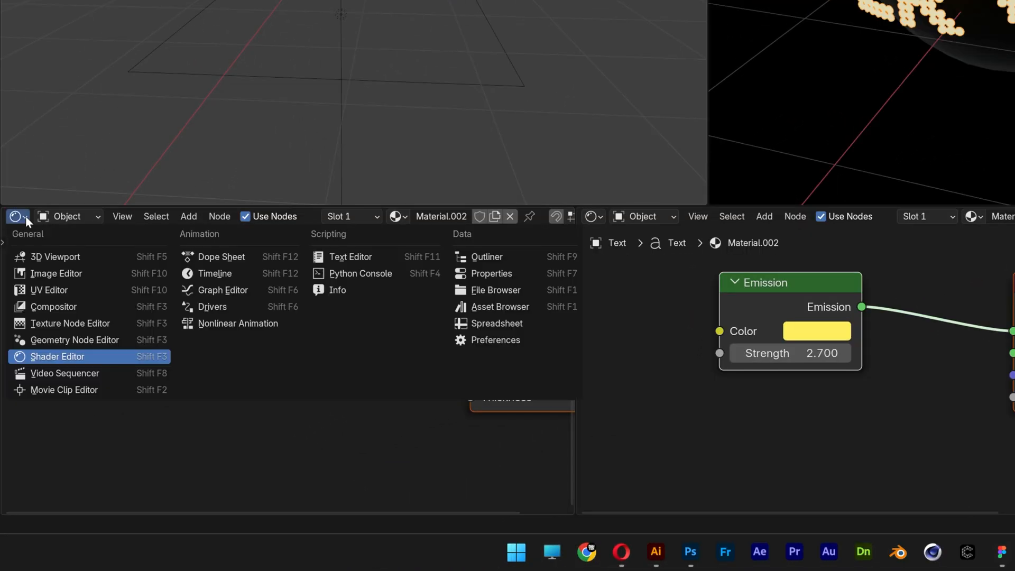
click(58, 309)
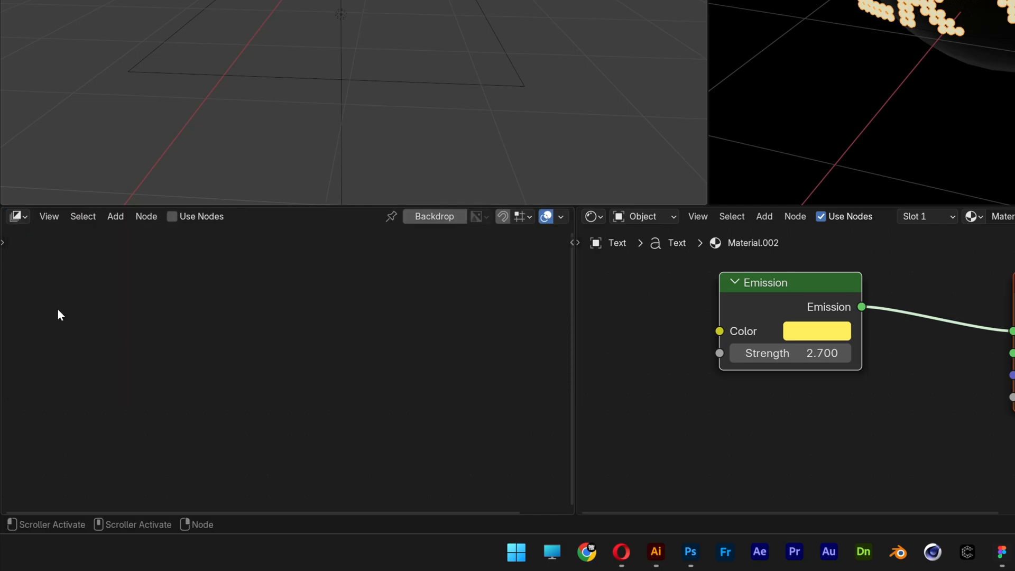
click(170, 218)
Insert a Glare node between Render Layers and Composite, and set the rendered viewport's compositor display to Always.
scroll(246, 273, down, 3)
middle_drag(279, 354, 272, 301)
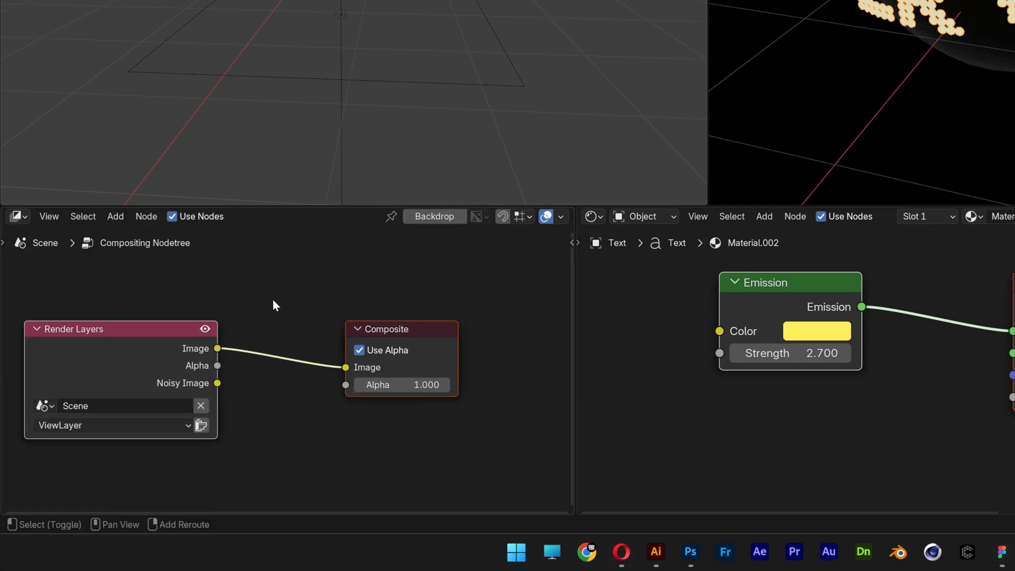
key(shift+a)
text(glare)
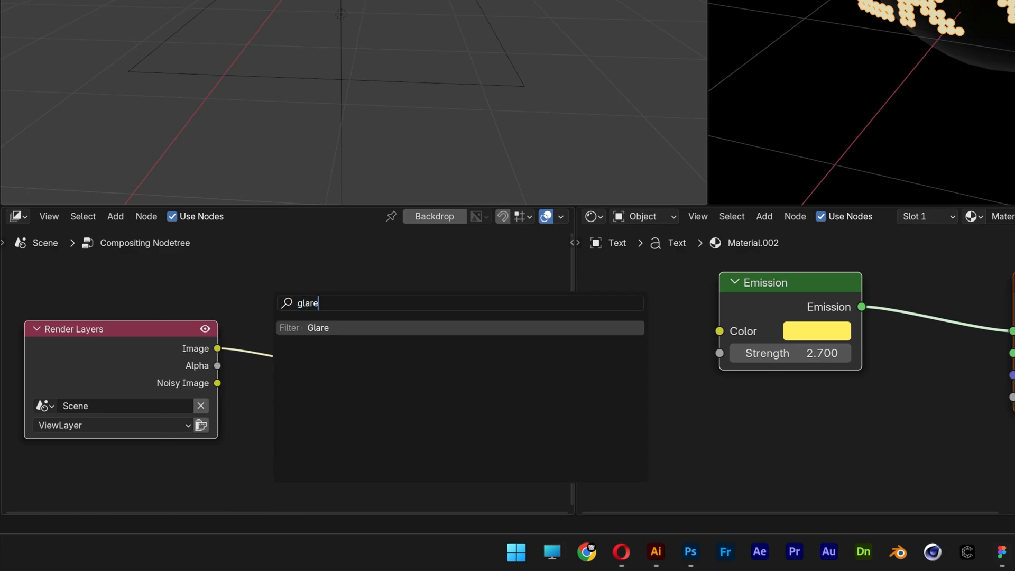
key(Return)
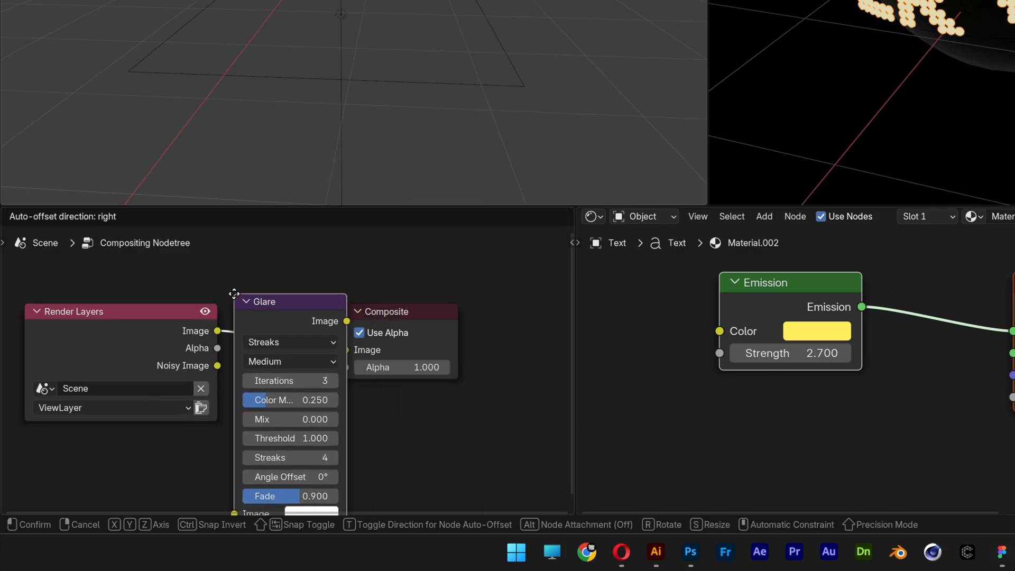
click(234, 293)
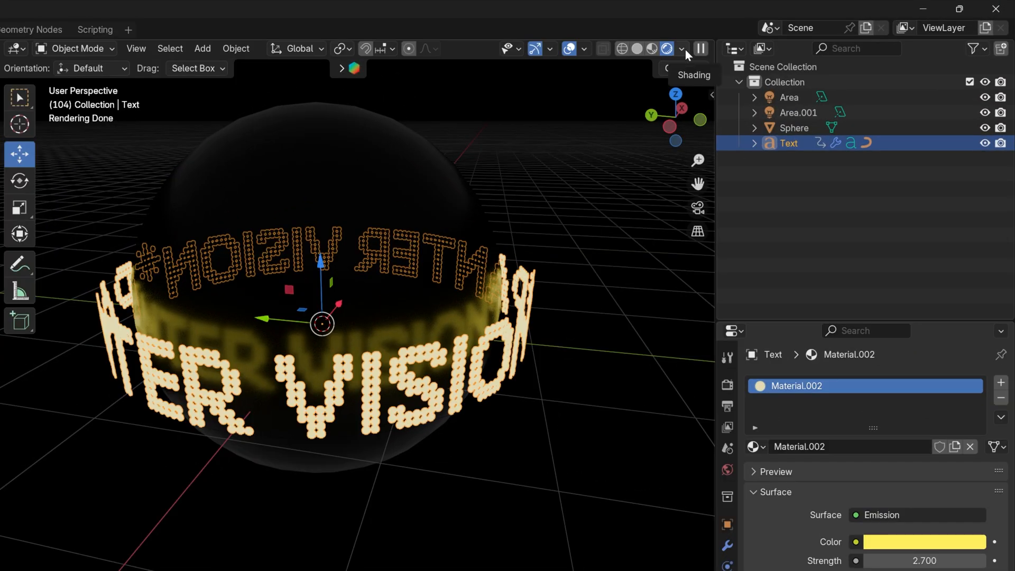
click(684, 50)
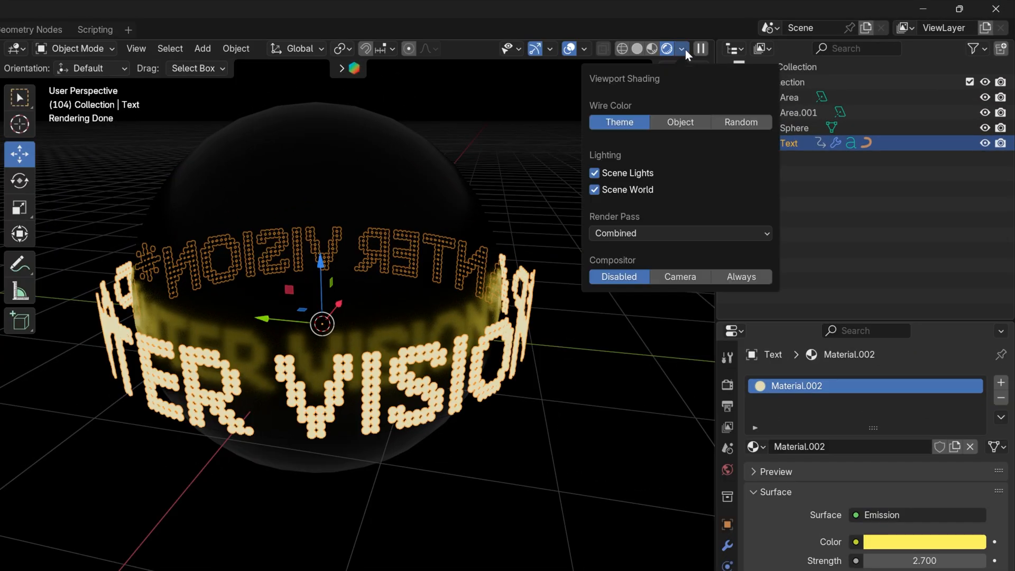
click(760, 277)
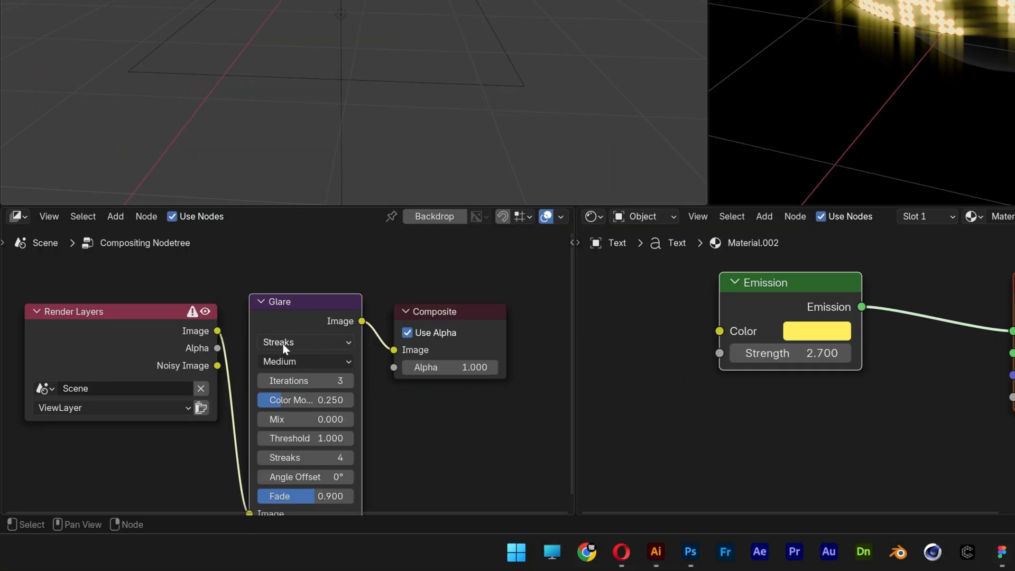
Set the Glare node's type to Bloom and its quality to High.
click(290, 344)
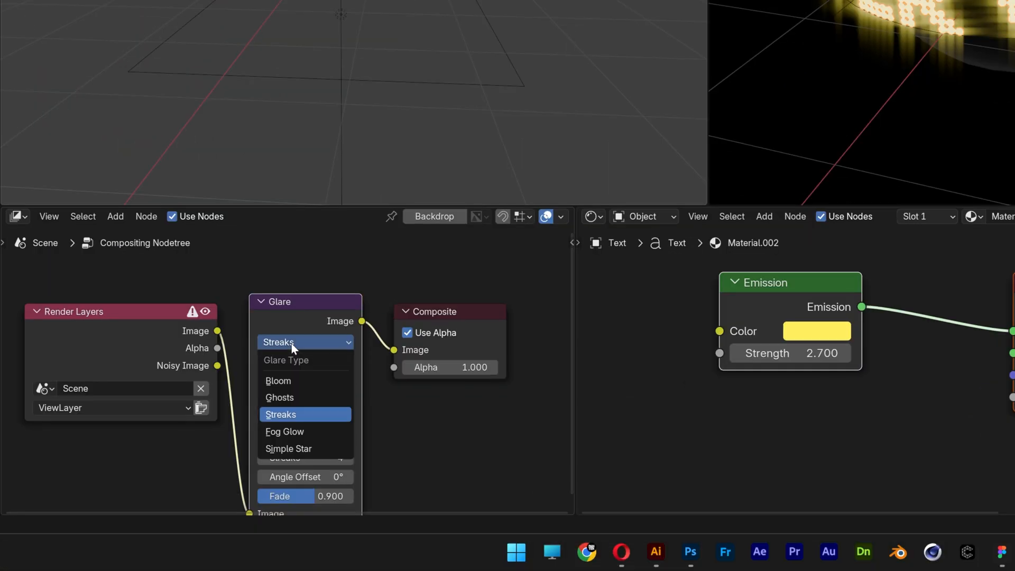
click(299, 377)
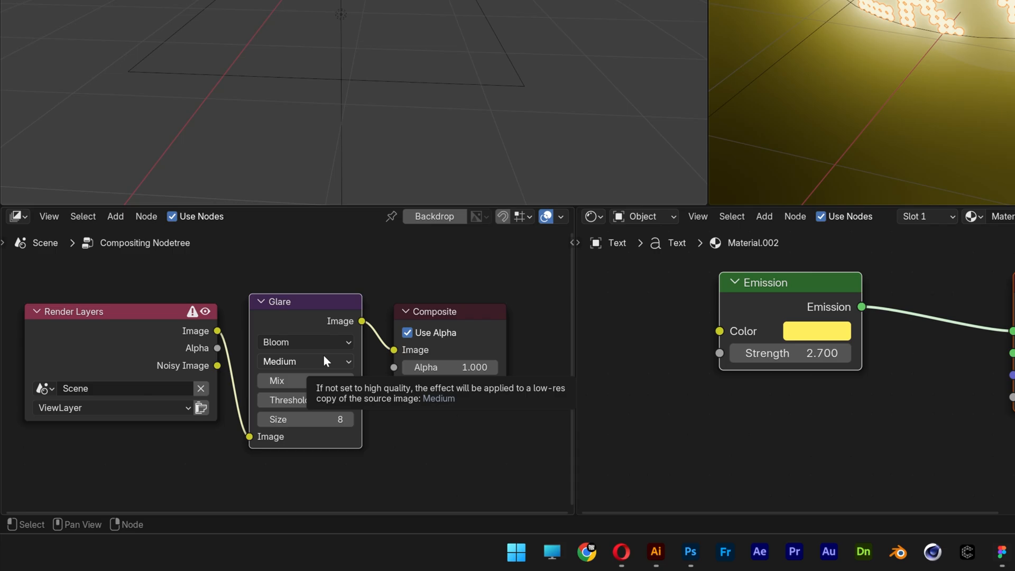
click(323, 361)
click(302, 400)
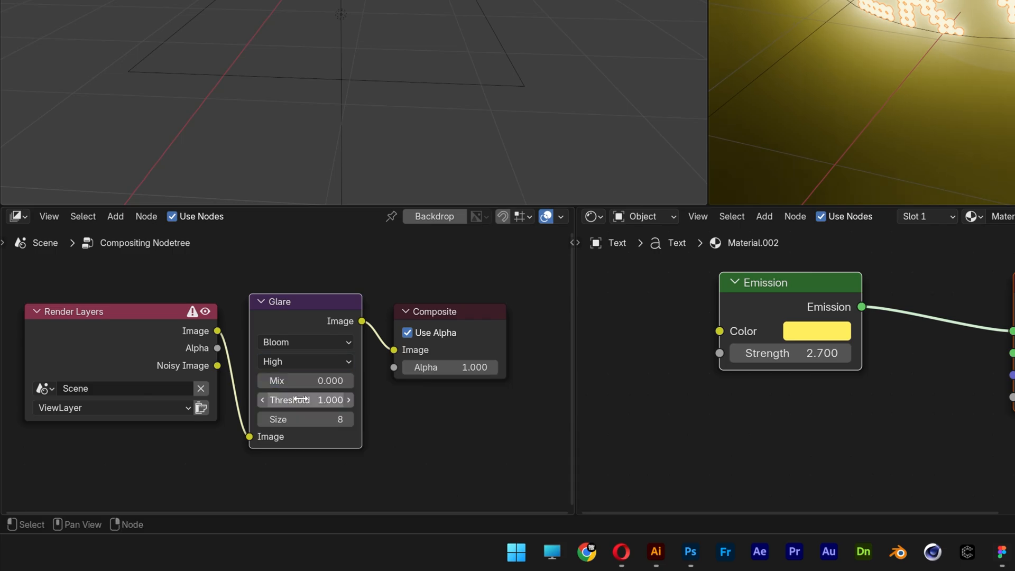
Set the Glare node's threshold to 2.3 and play the animation to preview the glowing text.
drag(321, 404, 359, 404)
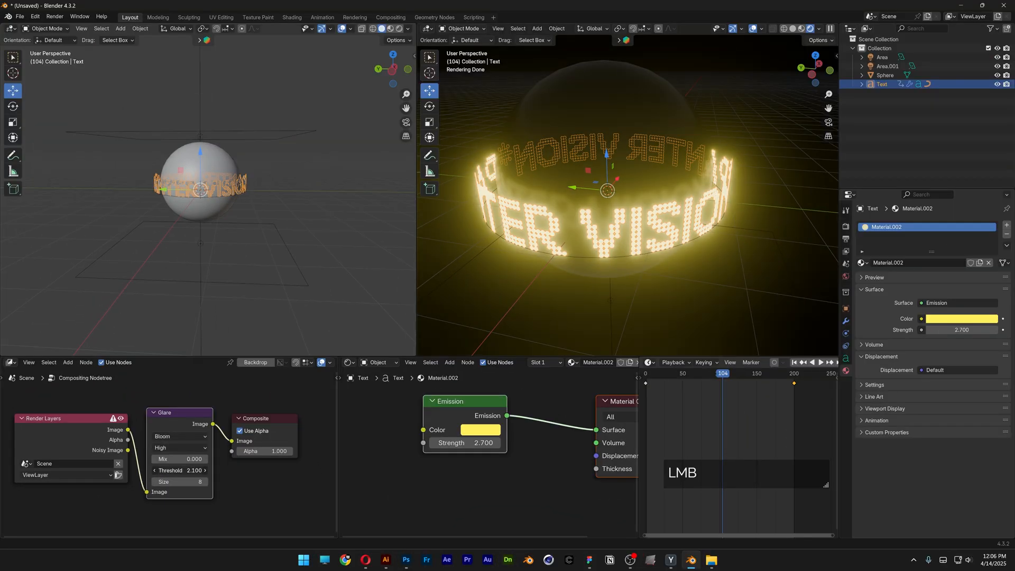
drag(180, 470, 196, 470)
click(155, 470)
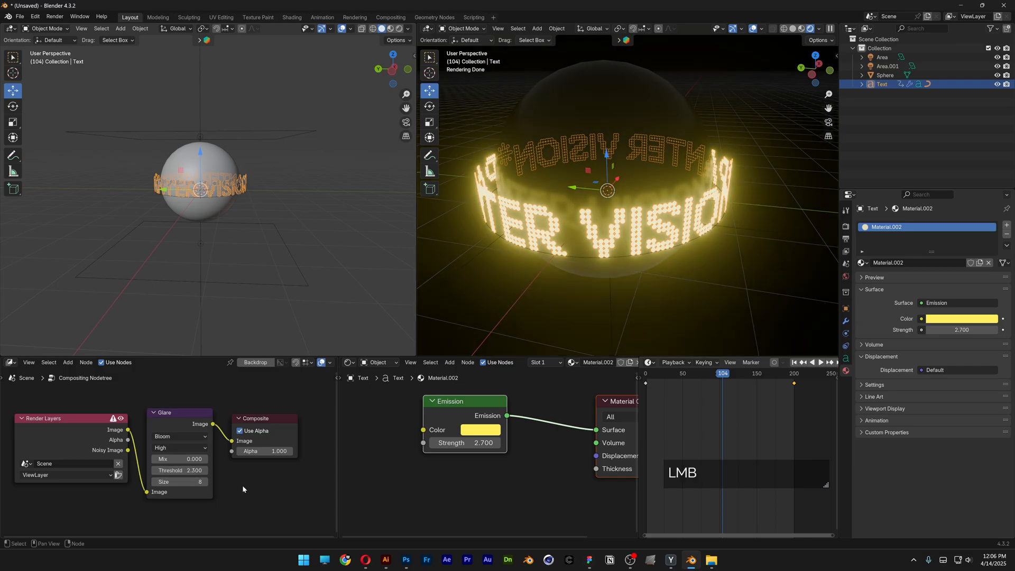
key(space)
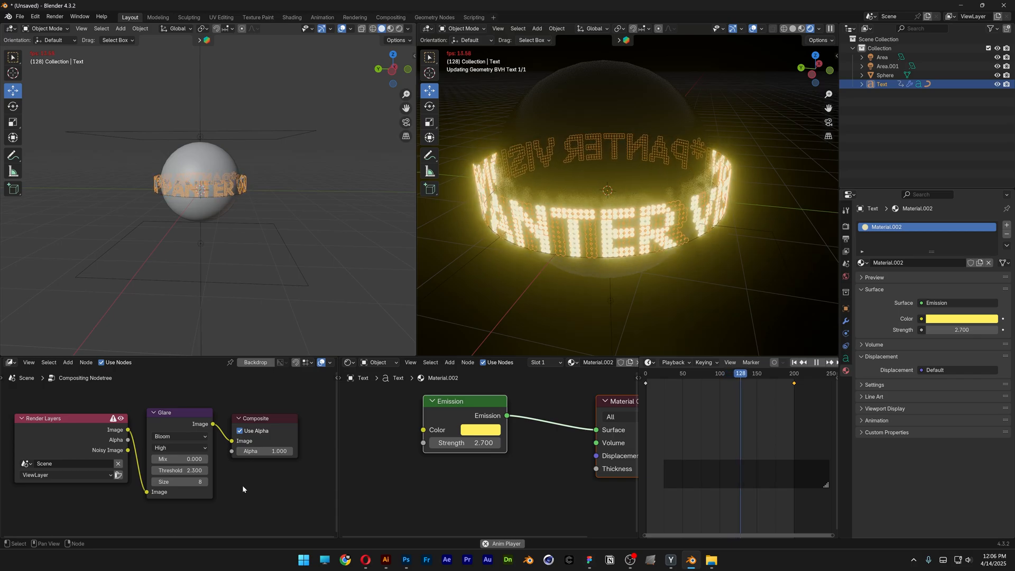